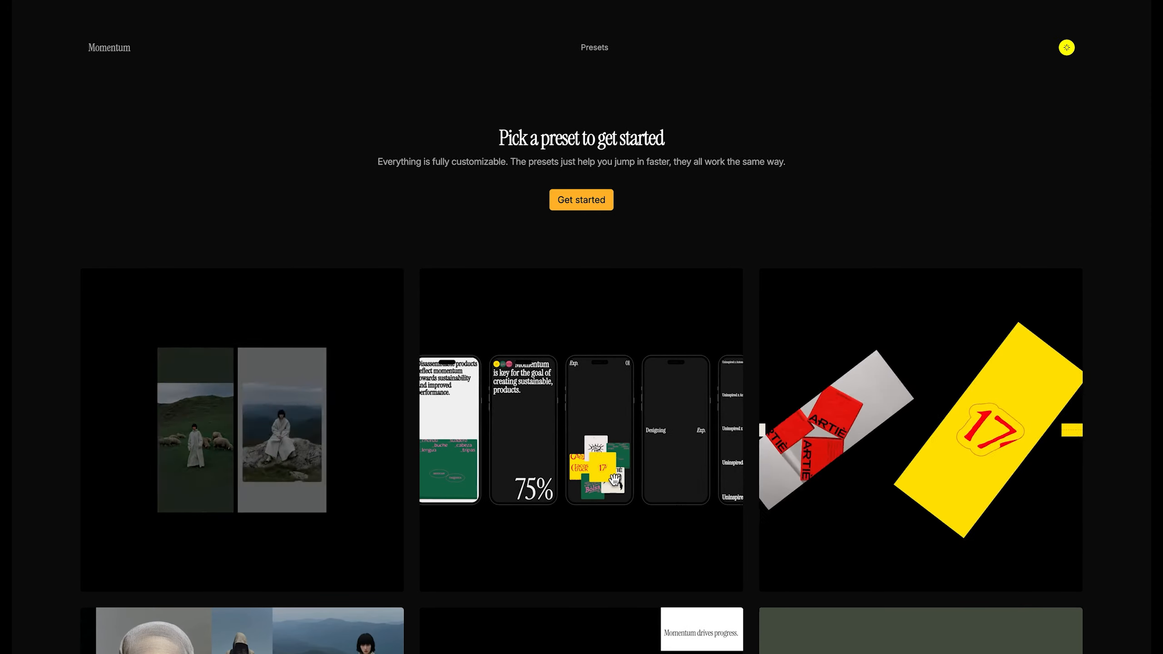
- Open the Horizontal Mockup Phone preset and upload the placeholder images and videos as global media
{"action": "scroll", "coordinate": [363, 138], "scroll_direction": "down", "scroll_amount": 4}
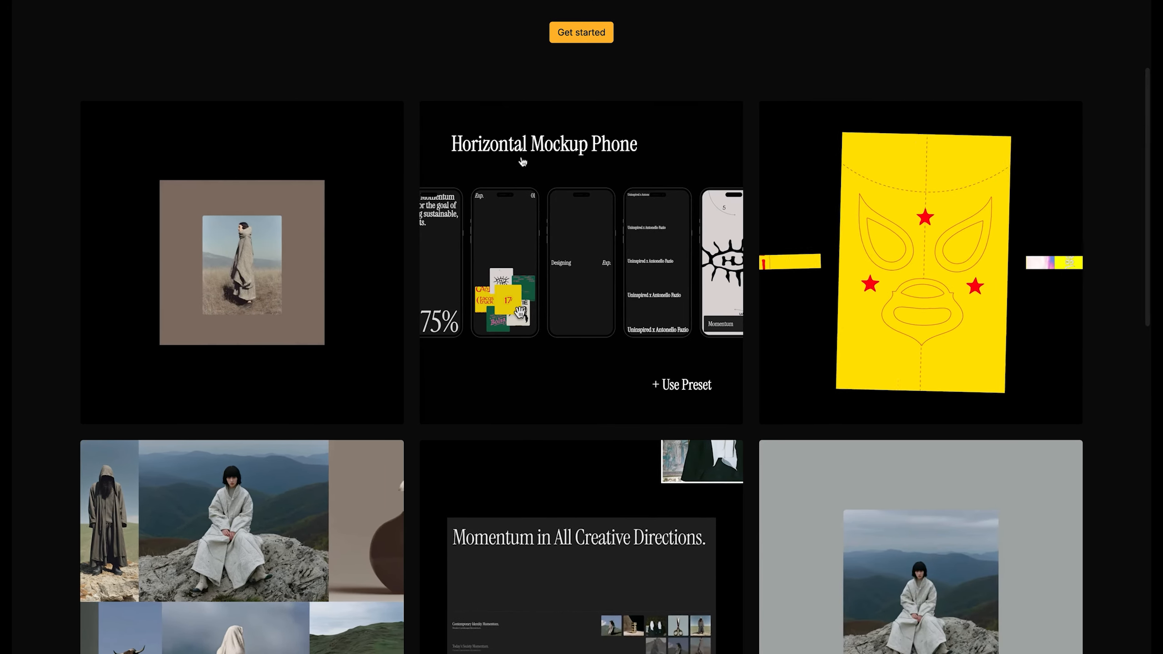
{"action": "left_click", "coordinate": [524, 223]}
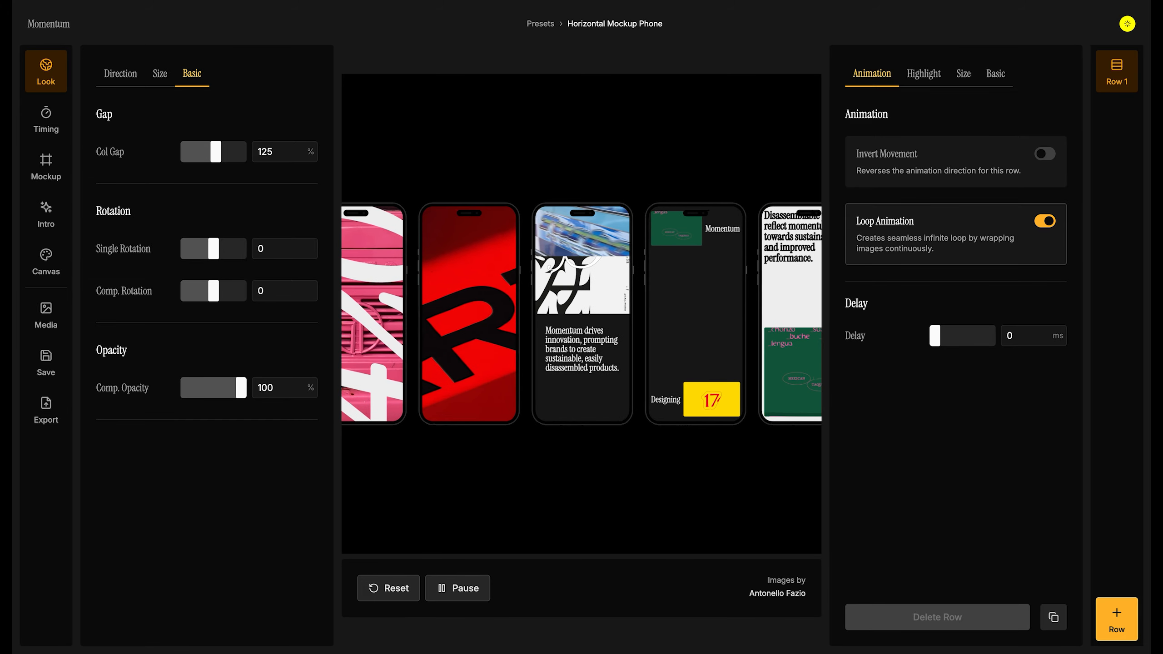
{"action": "left_click", "coordinate": [45, 315]}
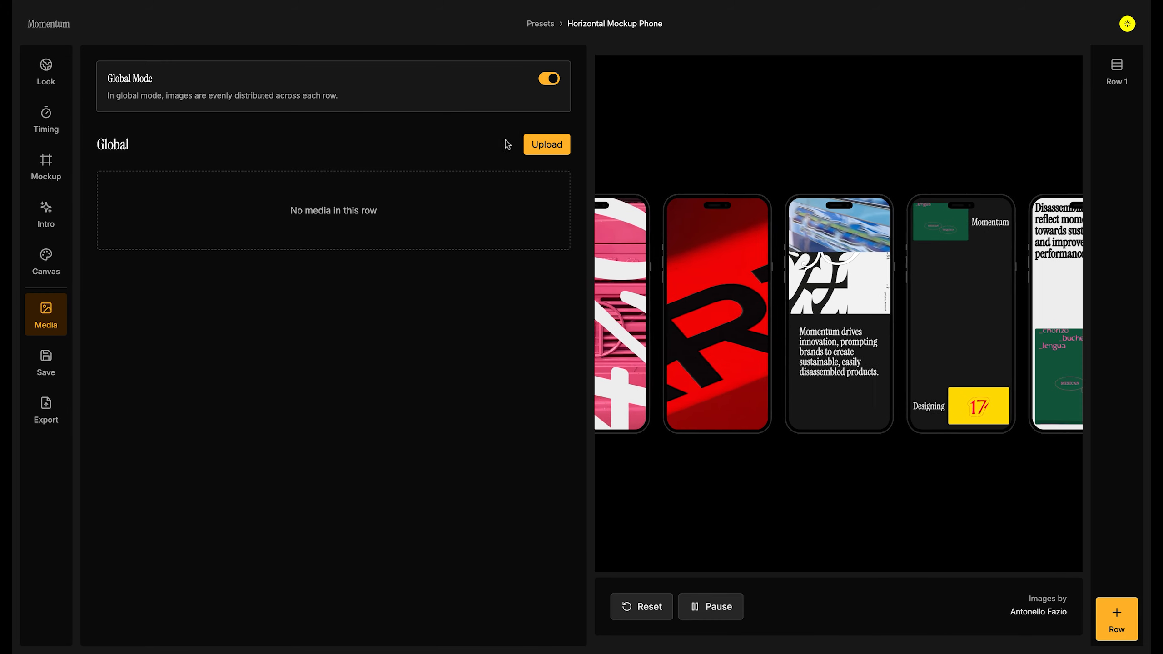
{"action": "left_click", "coordinate": [539, 153]}
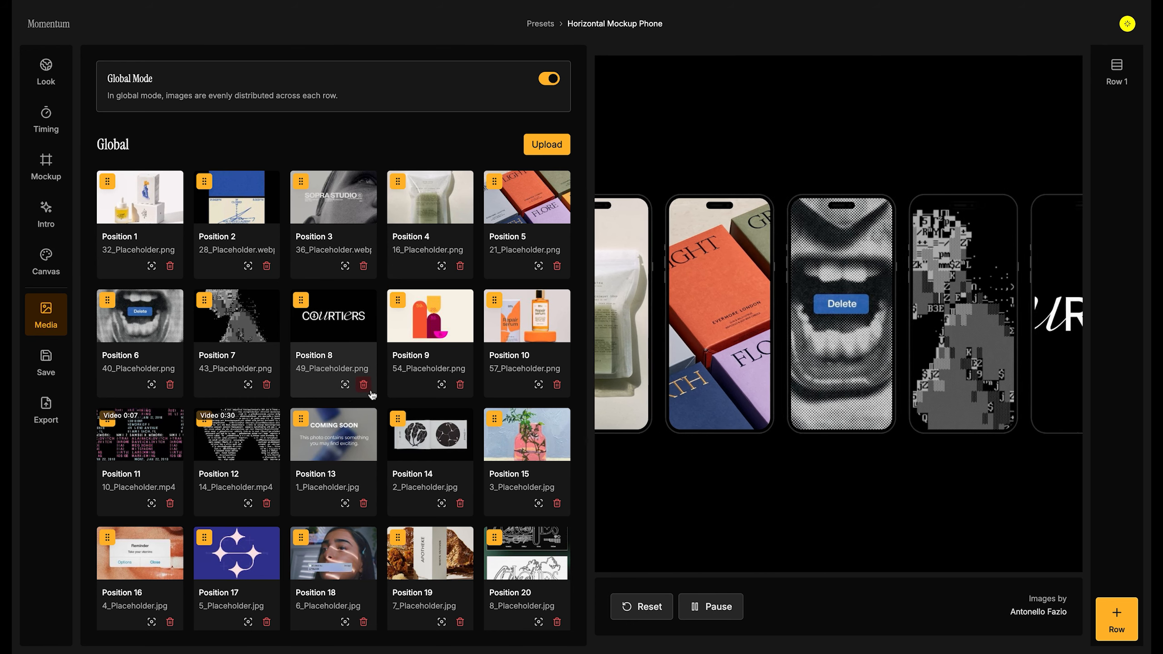
- Delete 49_Placeholder.png, 43_Placeholder.png, 2_Placeholder.jpg, 14_Placeholder.mp4 and 10_Placeholder.mp4 from the global media
{"action": "left_click", "coordinate": [364, 386]}
{"action": "left_click", "coordinate": [268, 385]}
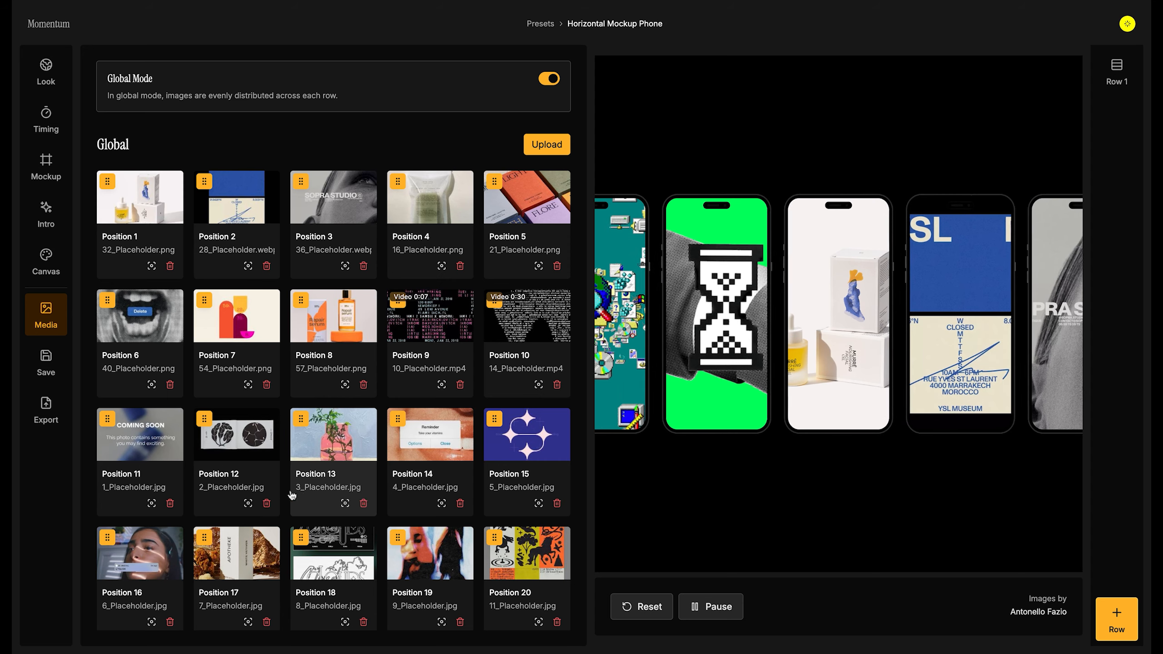
{"action": "left_click", "coordinate": [266, 503]}
{"action": "left_click", "coordinate": [557, 385]}
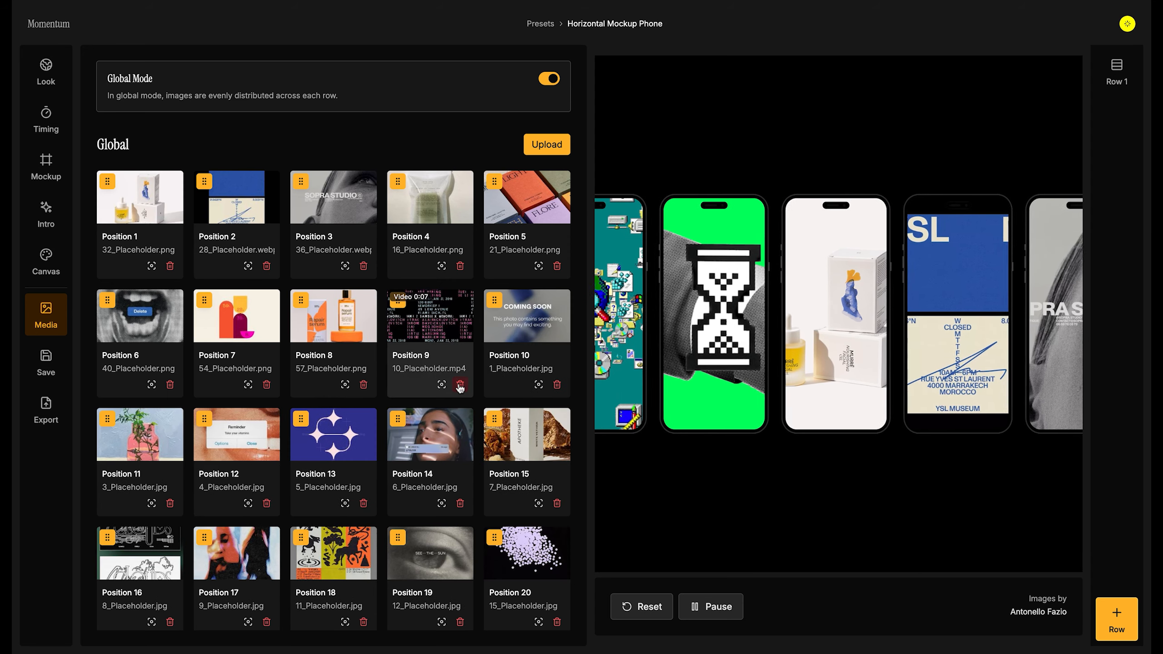
{"action": "left_click", "coordinate": [460, 388]}
- Remove more unwanted files from the rest of the global media, including 15_Placeholder.jpg and 42_Placeholder.gif
{"action": "scroll", "coordinate": [460, 392], "scroll_direction": "down", "scroll_amount": 3}
{"action": "left_click", "coordinate": [461, 504]}
{"action": "scroll", "coordinate": [460, 506], "scroll_direction": "down", "scroll_amount": 3}
{"action": "left_click", "coordinate": [268, 480]}
{"action": "scroll", "coordinate": [513, 472], "scroll_direction": "down", "scroll_amount": 3}
{"action": "left_click", "coordinate": [463, 456]}
{"action": "scroll", "coordinate": [464, 456], "scroll_direction": "down", "scroll_amount": 6}
{"action": "scroll", "coordinate": [464, 456], "scroll_direction": "down", "scroll_amount": 5}
{"action": "left_click", "coordinate": [169, 263]}
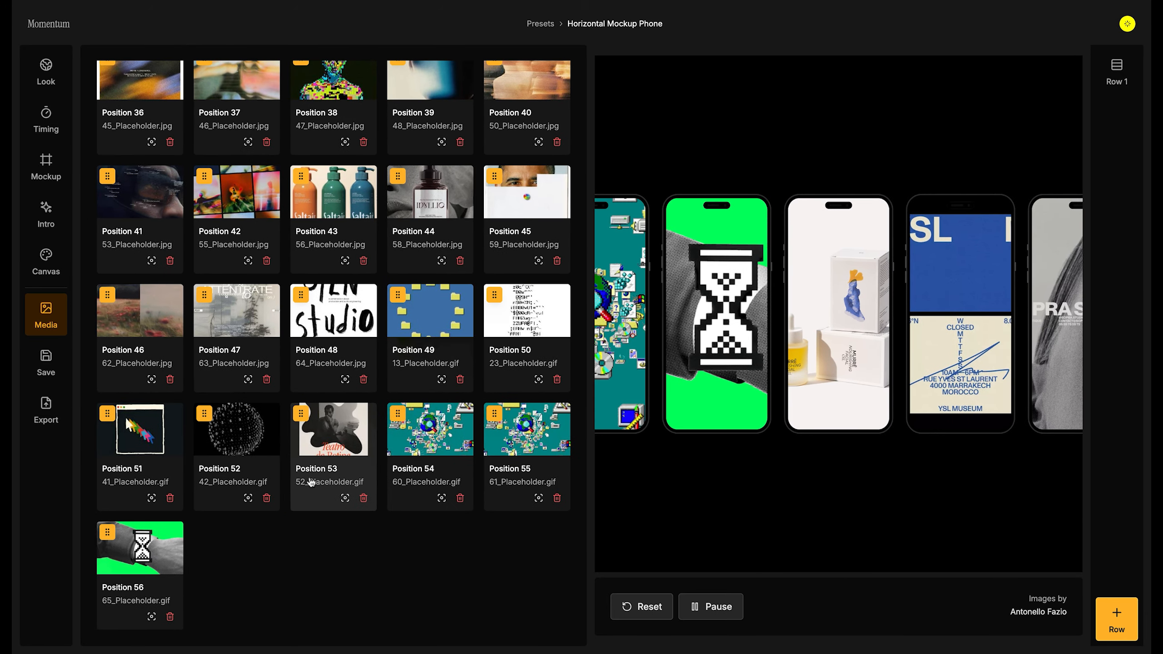
{"action": "left_click", "coordinate": [266, 499]}
{"action": "scroll", "coordinate": [366, 451], "scroll_direction": "up", "scroll_amount": 20}
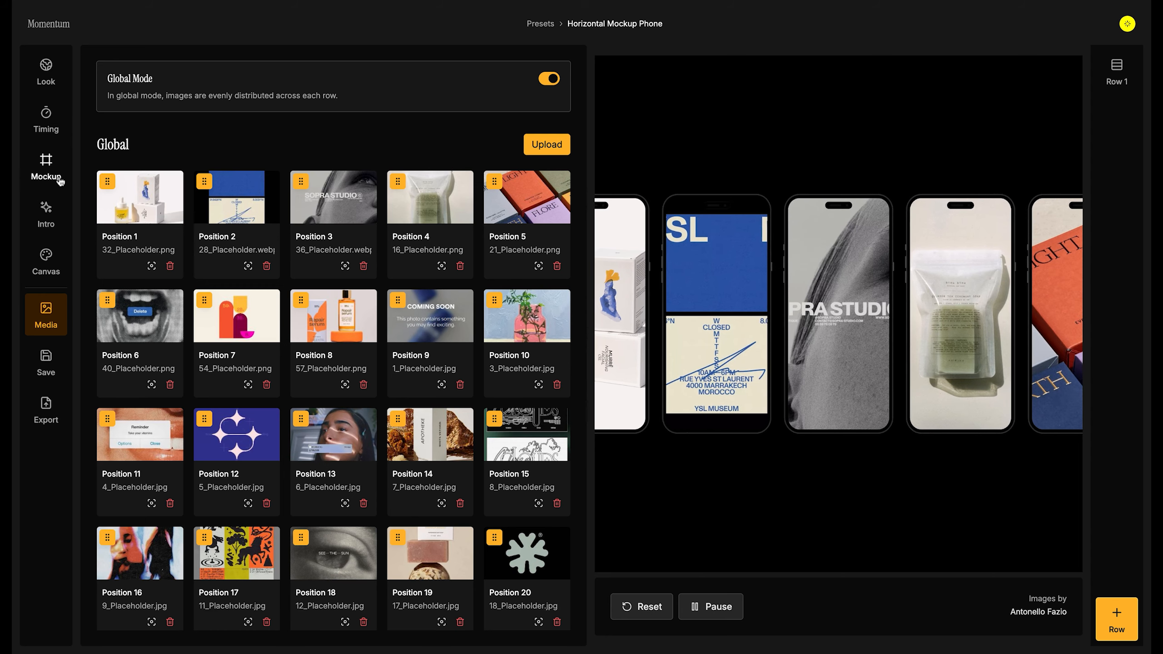
- Deactivate Mockup Mode so the images are shown without phone frames
{"action": "left_click", "coordinate": [60, 181]}
{"action": "left_click", "coordinate": [208, 154]}
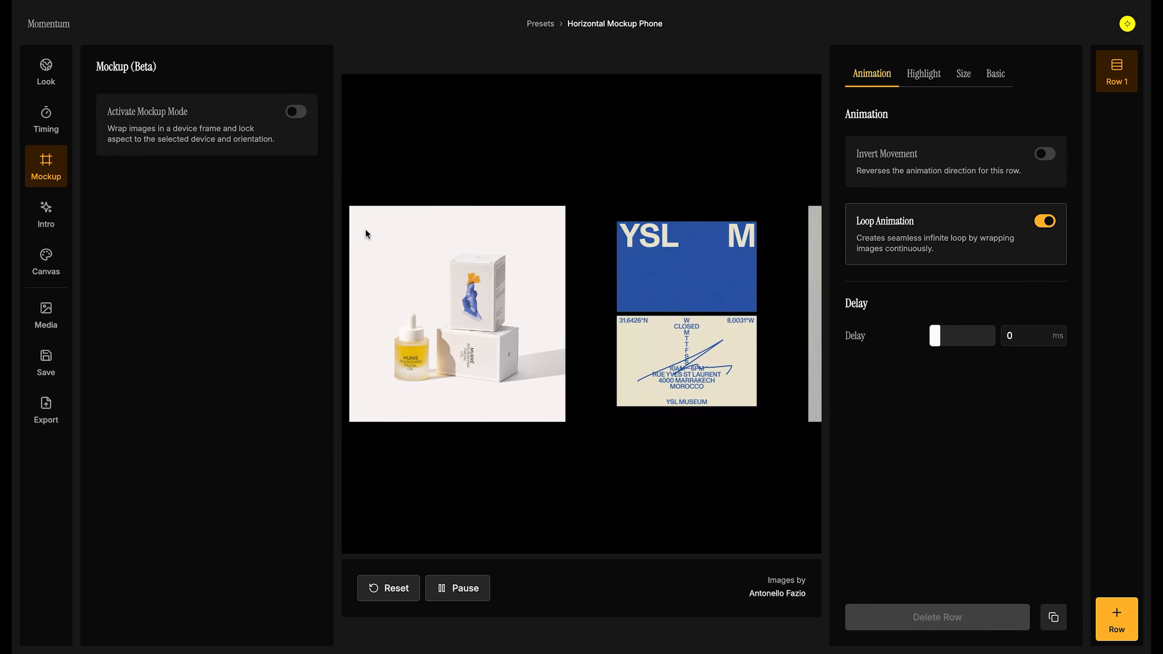
- Delete 28_Placeholder.webp and the JPG placeholders 18, 27, 38 and 47 from the global media
{"action": "left_click", "coordinate": [46, 315]}
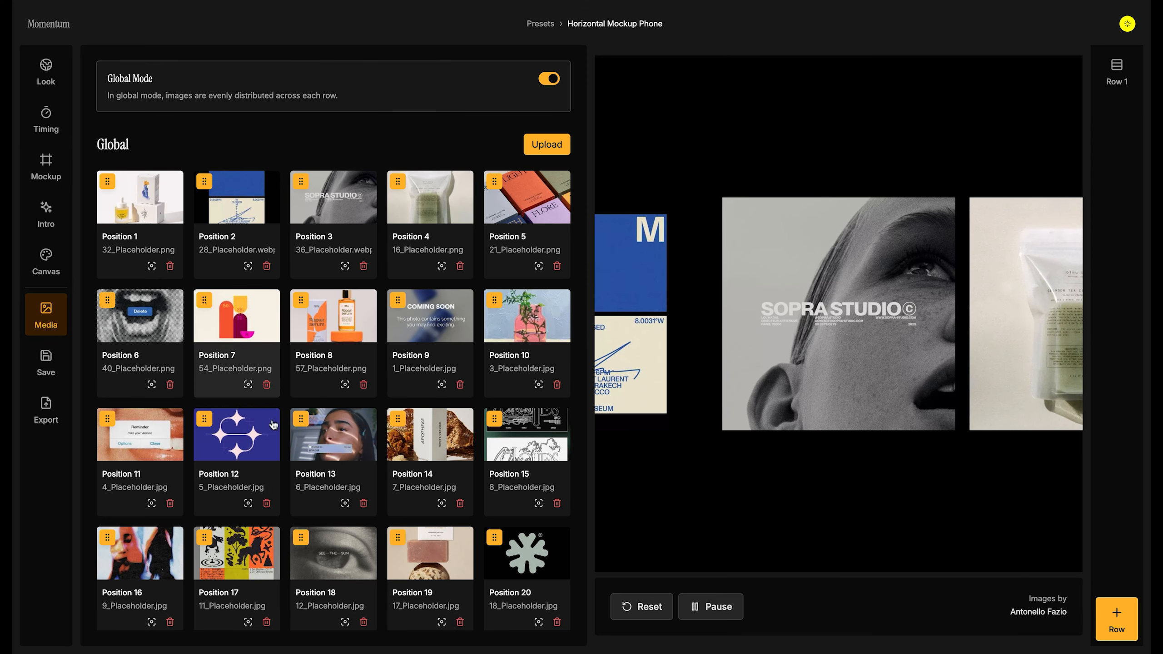
{"action": "left_click", "coordinate": [266, 266]}
{"action": "scroll", "coordinate": [336, 424], "scroll_direction": "down", "scroll_amount": 4}
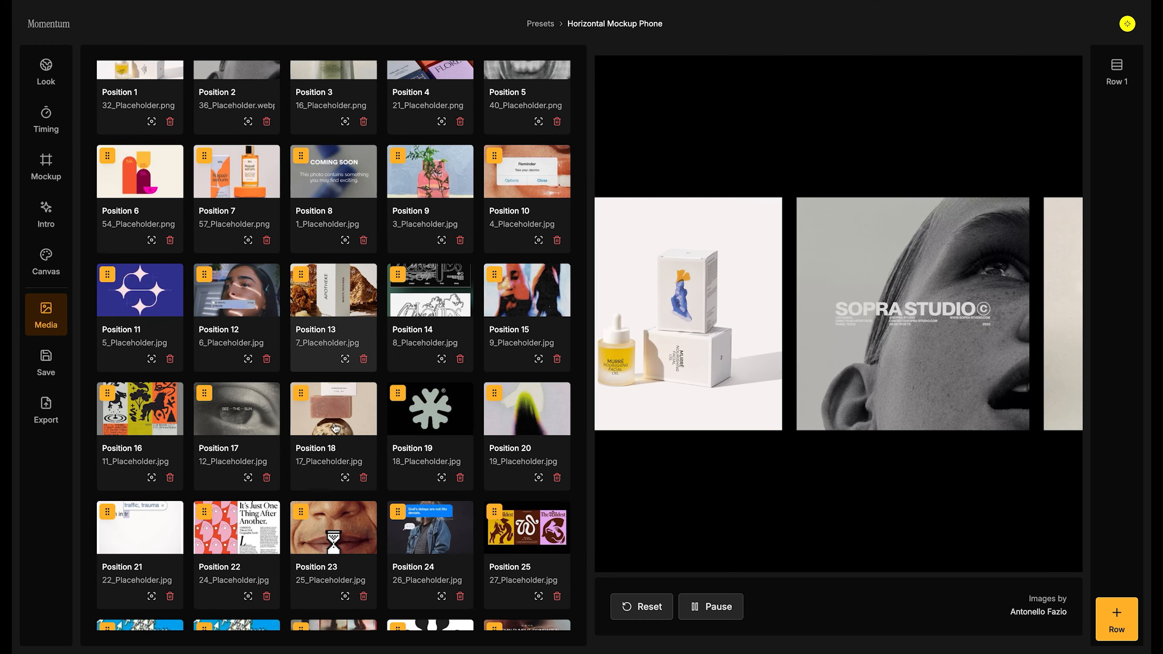
{"action": "left_click", "coordinate": [462, 465]}
{"action": "scroll", "coordinate": [463, 466], "scroll_direction": "down", "scroll_amount": 8}
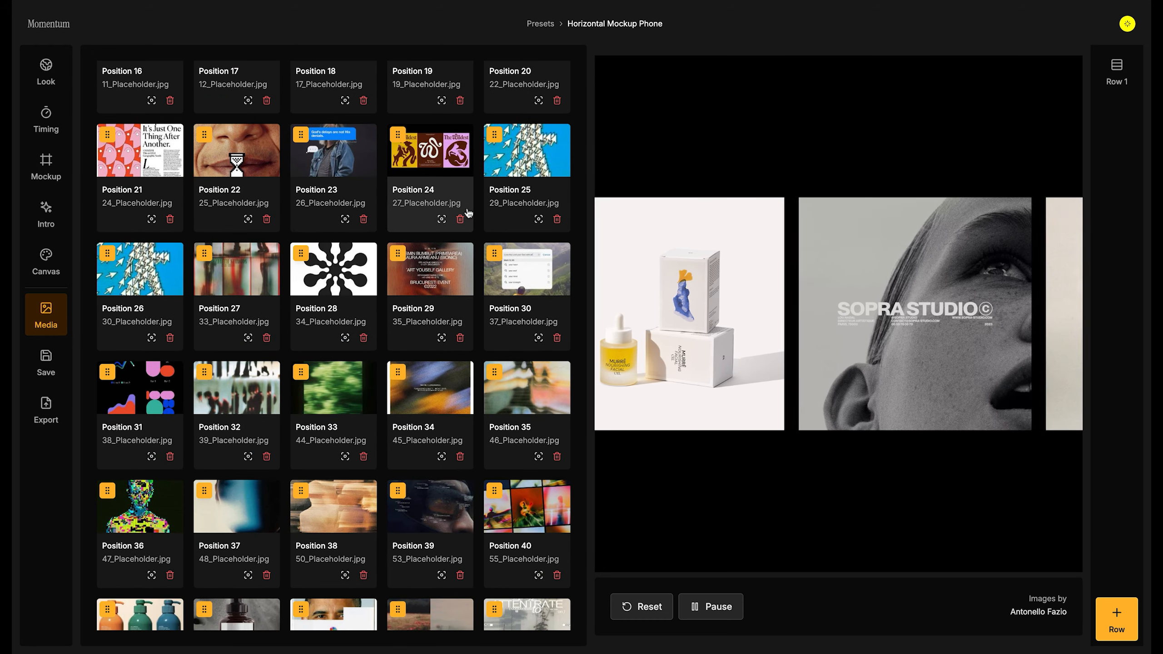
{"action": "left_click", "coordinate": [462, 220]}
{"action": "scroll", "coordinate": [464, 225], "scroll_direction": "down", "scroll_amount": 1}
{"action": "left_click", "coordinate": [557, 326]}
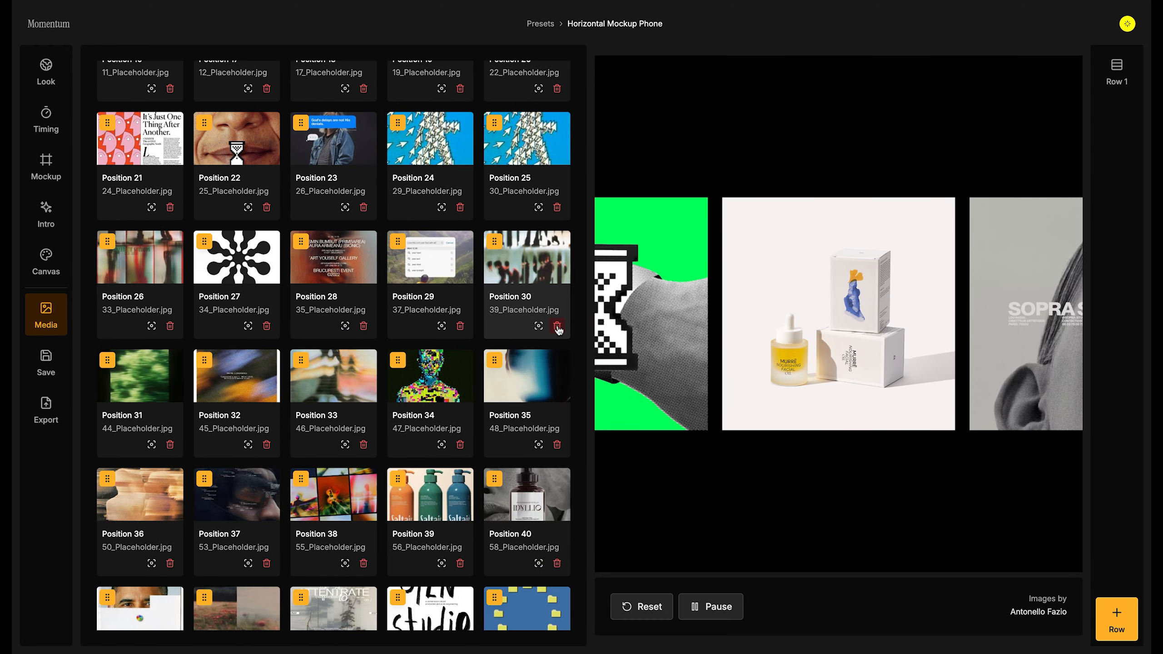
{"action": "left_click", "coordinate": [460, 444]}
{"action": "scroll", "coordinate": [459, 444], "scroll_direction": "down", "scroll_amount": 4}
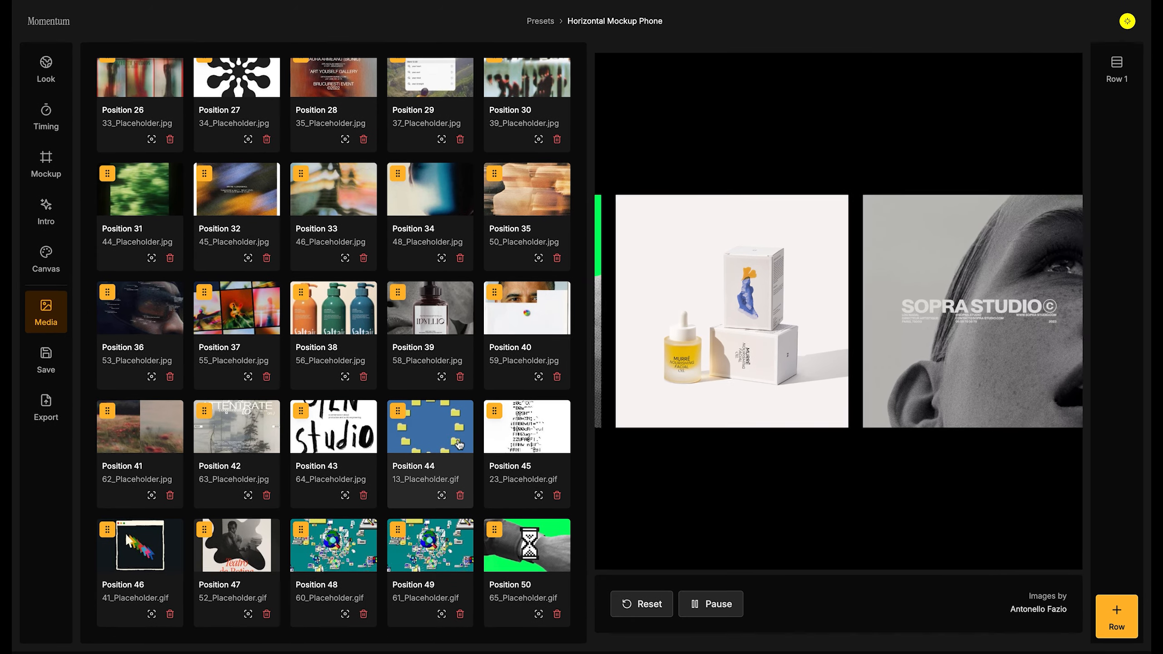
{"action": "scroll", "coordinate": [460, 443], "scroll_direction": "up", "scroll_amount": 15}
- Add a second image row to the composition
{"action": "left_click", "coordinate": [39, 80]}
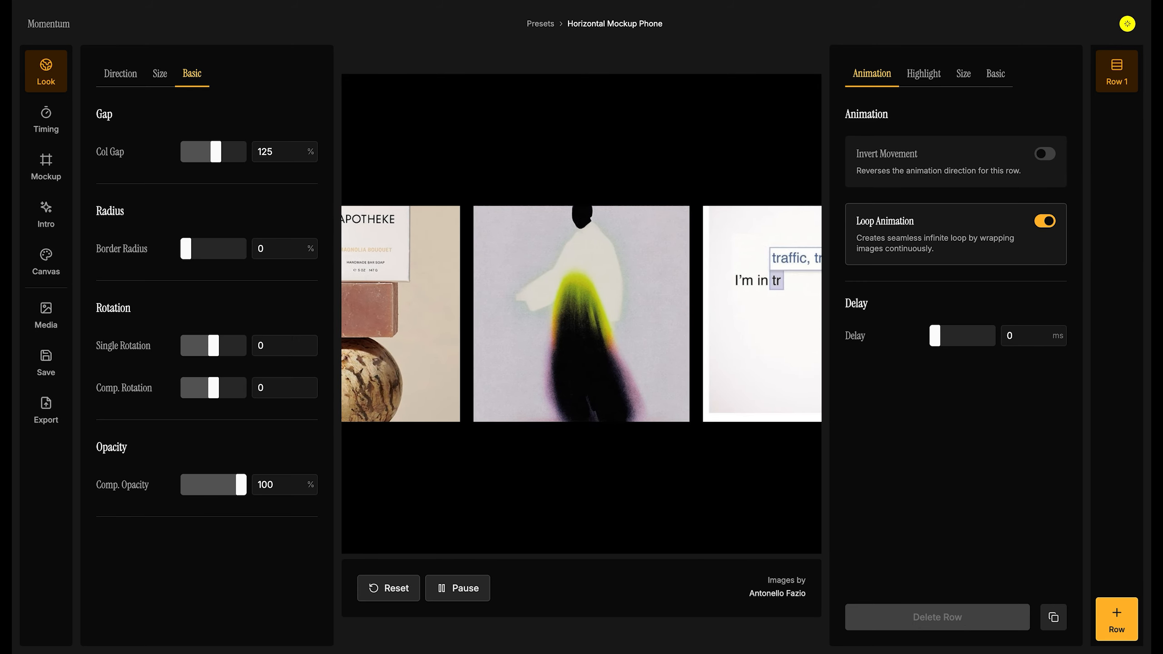
{"action": "left_click", "coordinate": [1117, 607]}
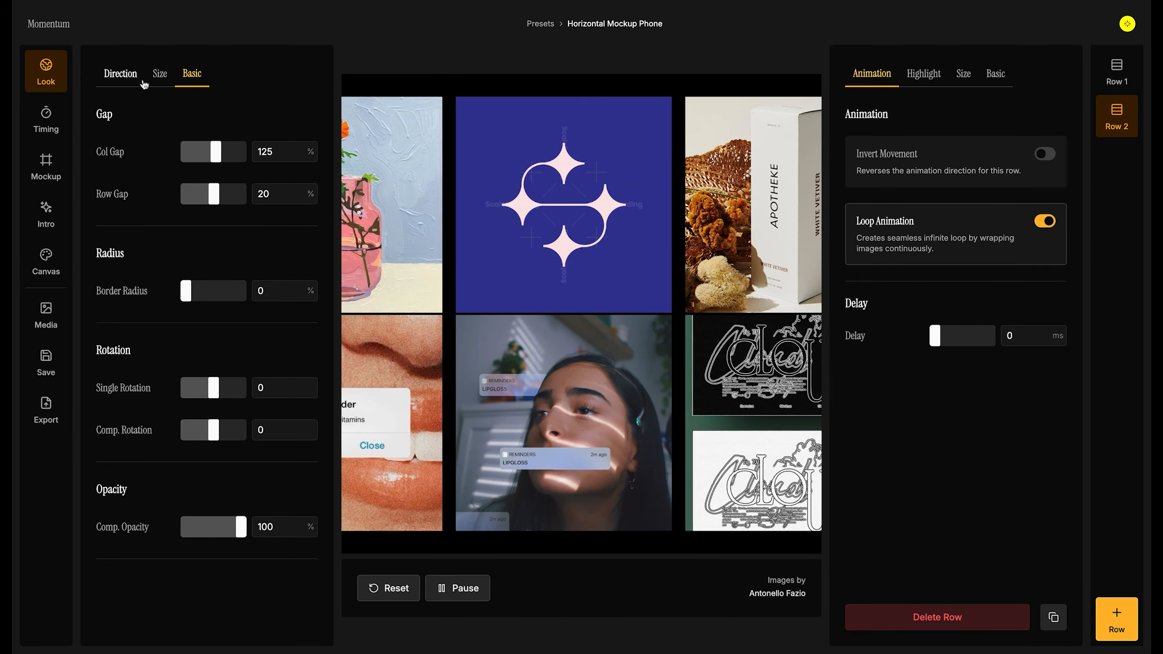
- Try the Diagonal movement mode and return to Straight mode with the direction to the right
{"action": "left_click", "coordinate": [136, 84]}
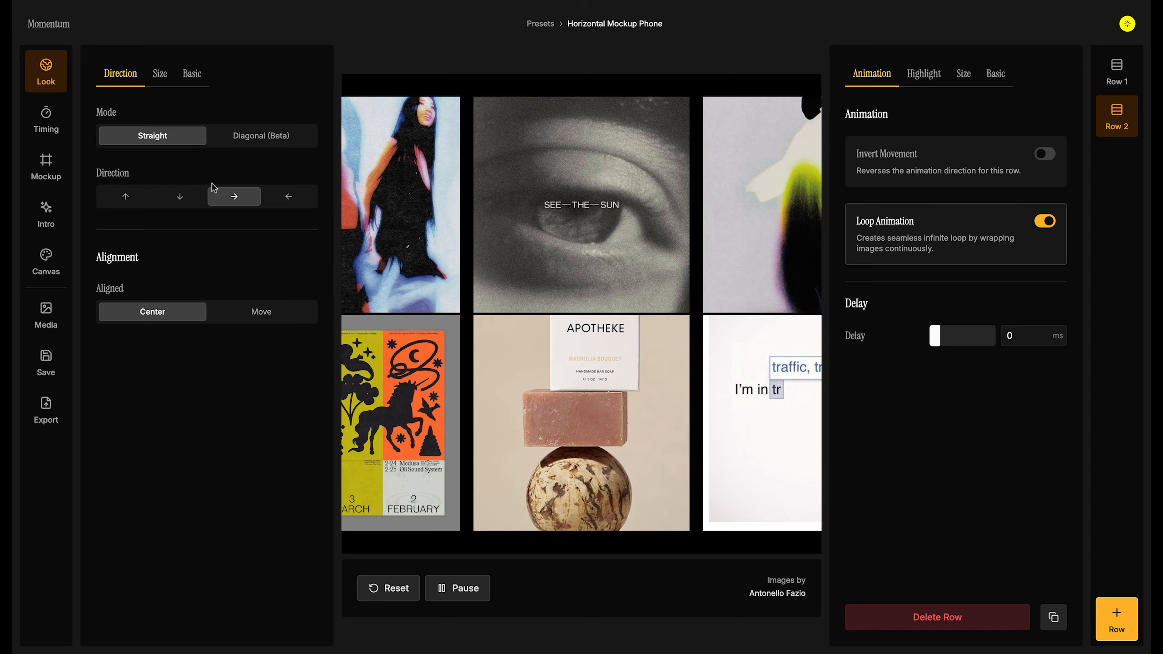
{"action": "left_click", "coordinate": [258, 141]}
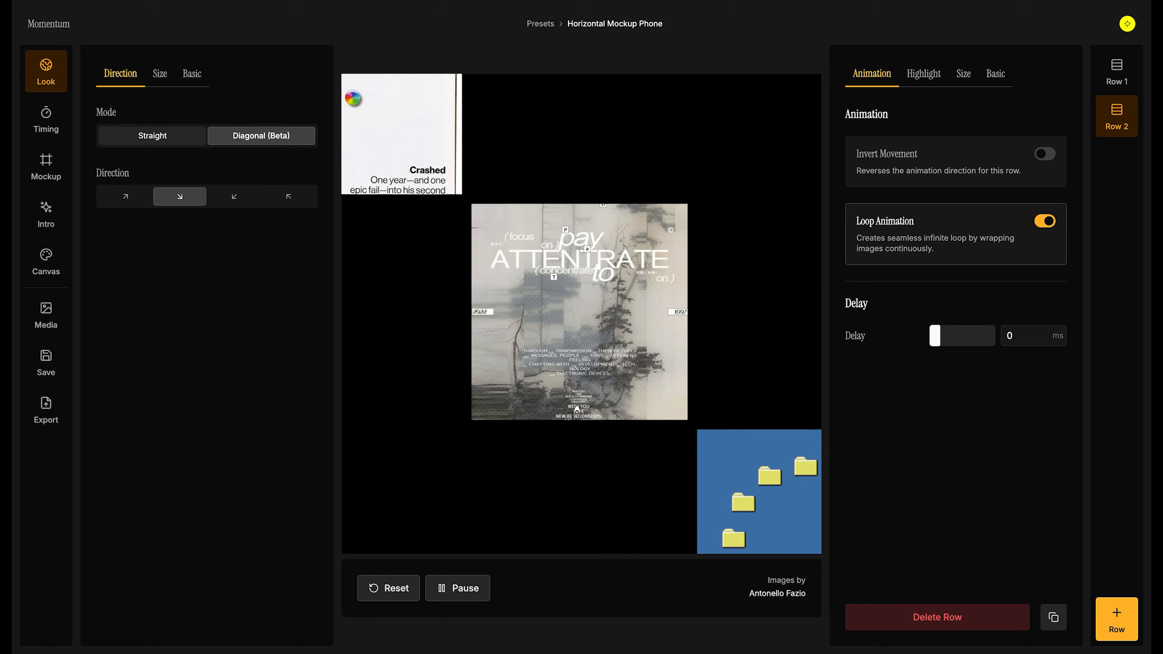
{"action": "left_click", "coordinate": [152, 135]}
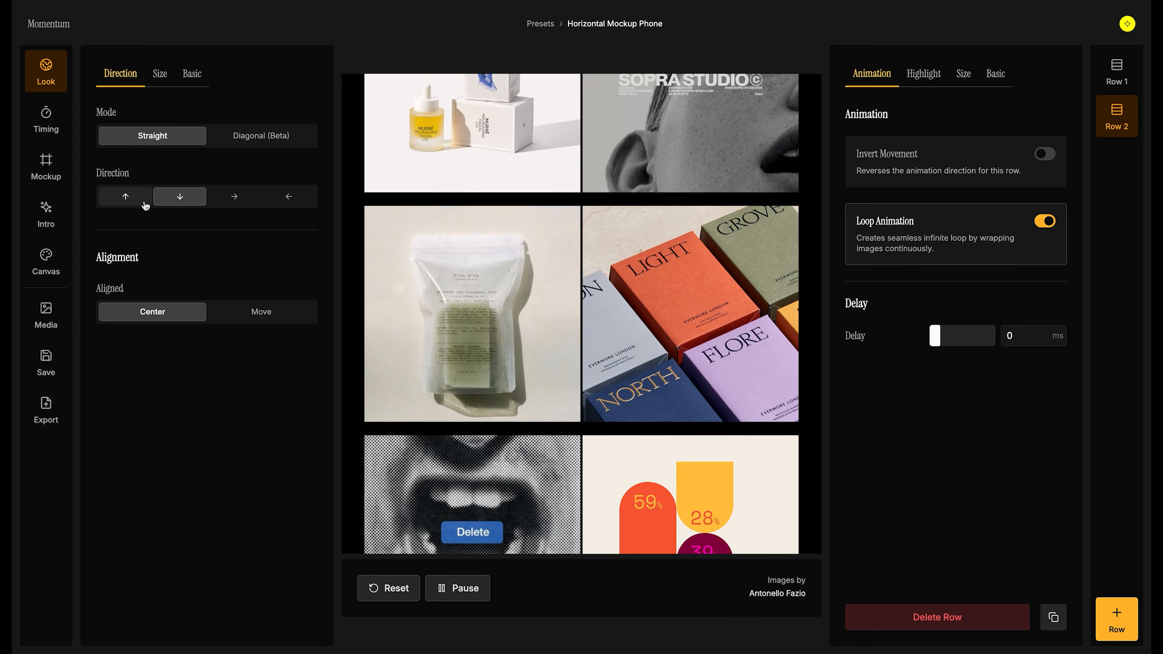
{"action": "left_click", "coordinate": [234, 196]}
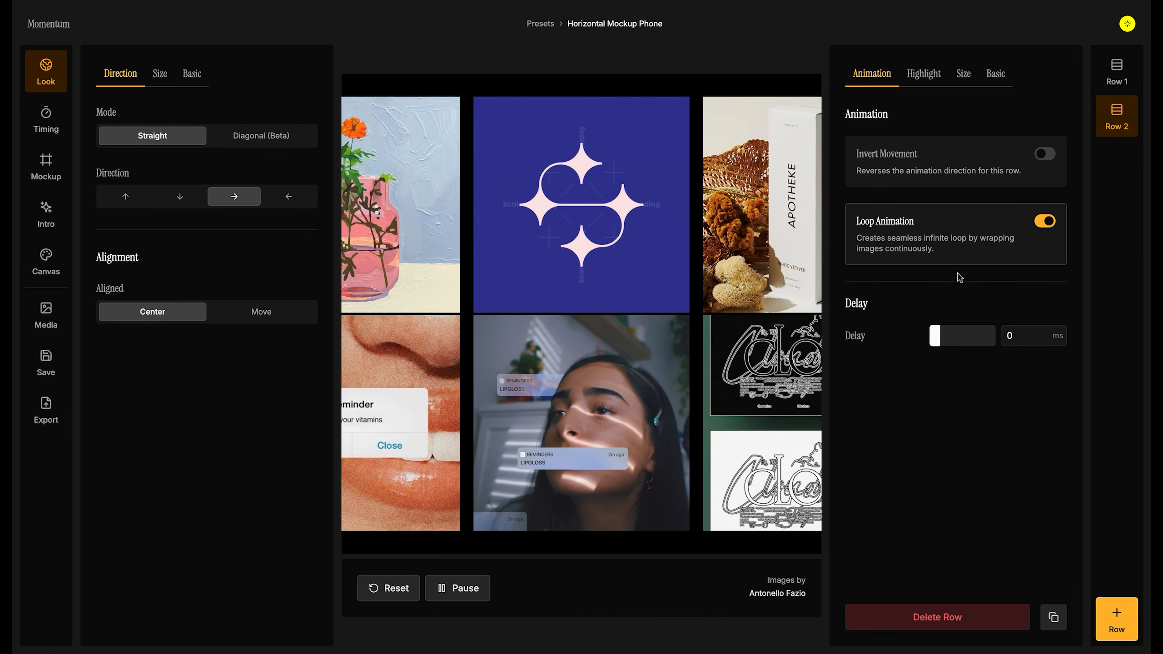
- Invert the movement of Row 2 and set the image scale to 31%
{"action": "left_click", "coordinate": [956, 172]}
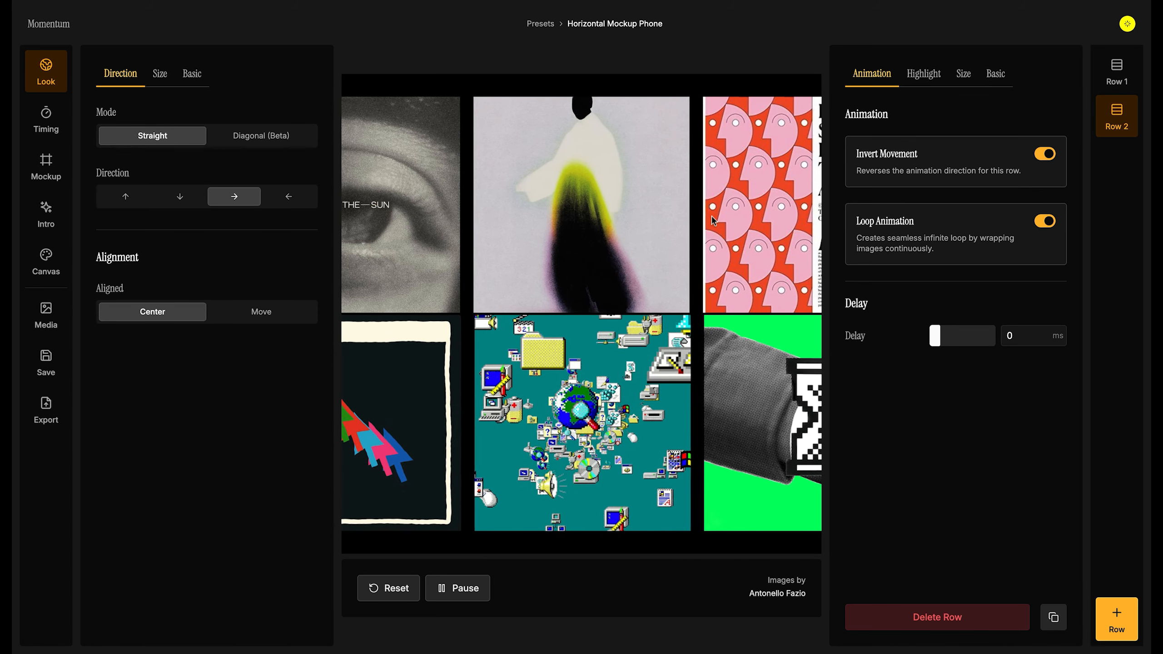
{"action": "left_click", "coordinate": [160, 73]}
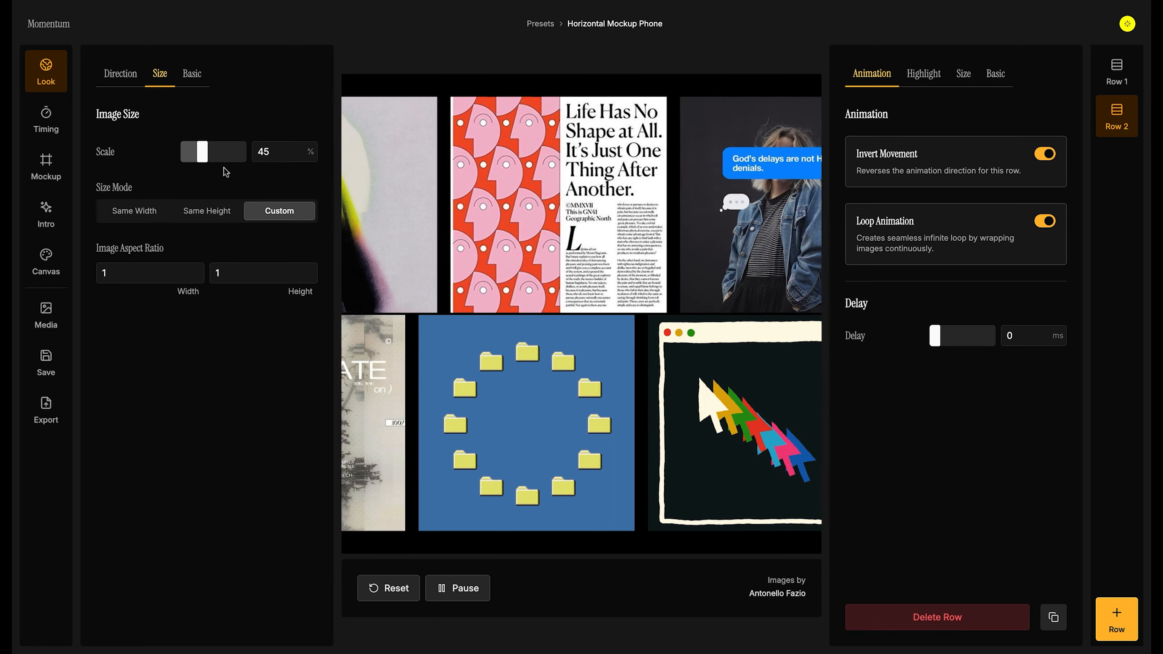
{"action": "left_click_drag", "start_coordinate": [202, 158], "coordinate": [195, 160]}
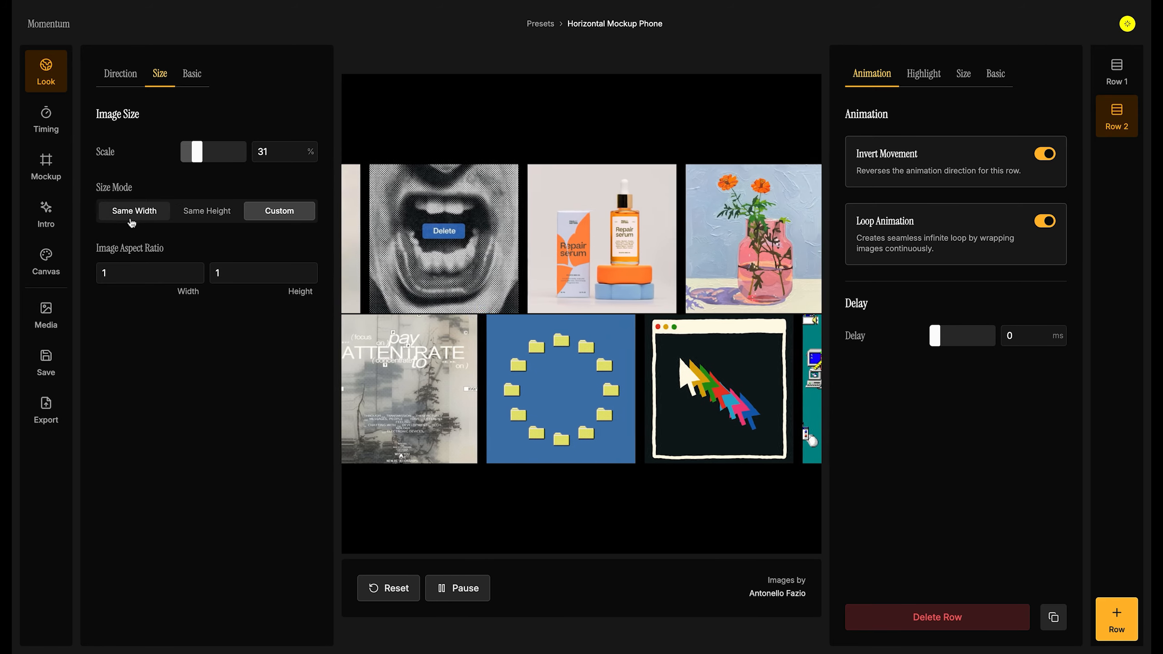
- Compare the Same Height size mode with Custom, and set a custom image aspect ratio of width 4 to height 5
{"action": "left_click", "coordinate": [186, 218]}
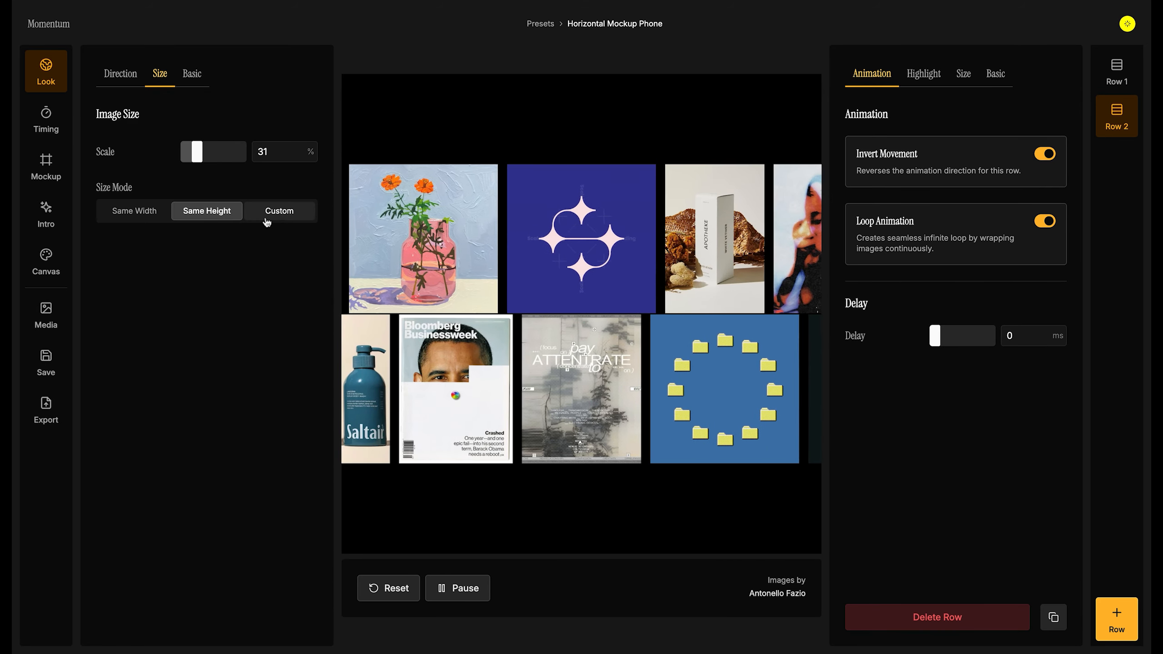
{"action": "left_click", "coordinate": [268, 216]}
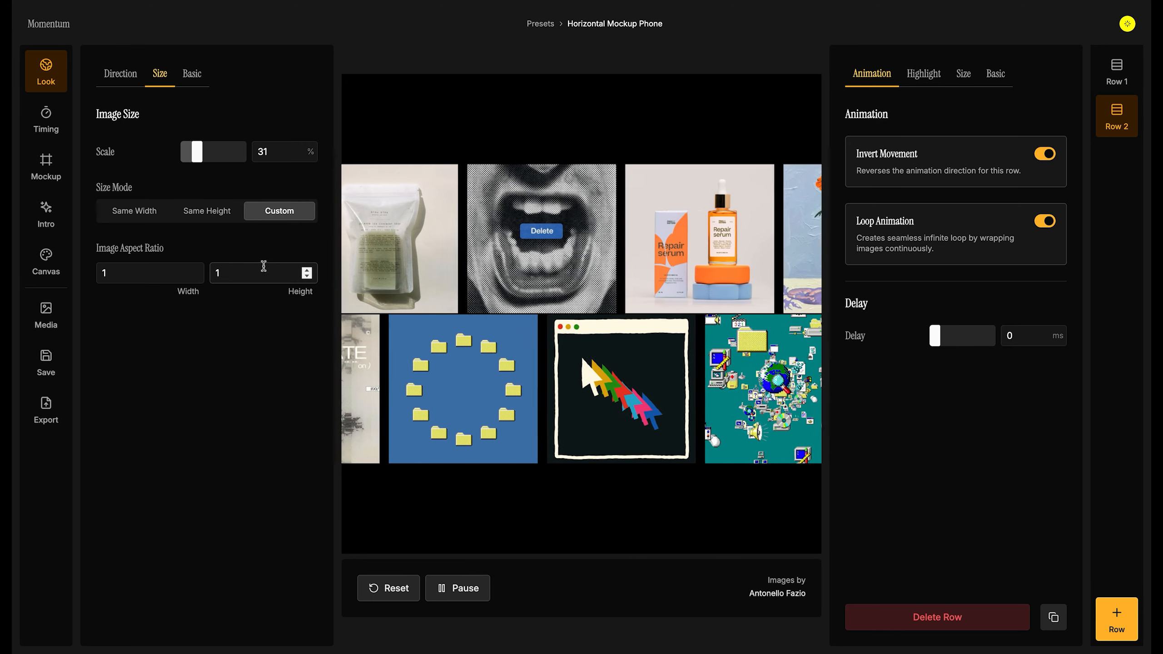
{"action": "left_click", "coordinate": [146, 277]}
{"action": "key", "text": "BackSpace"}
{"action": "type", "text": "4"}
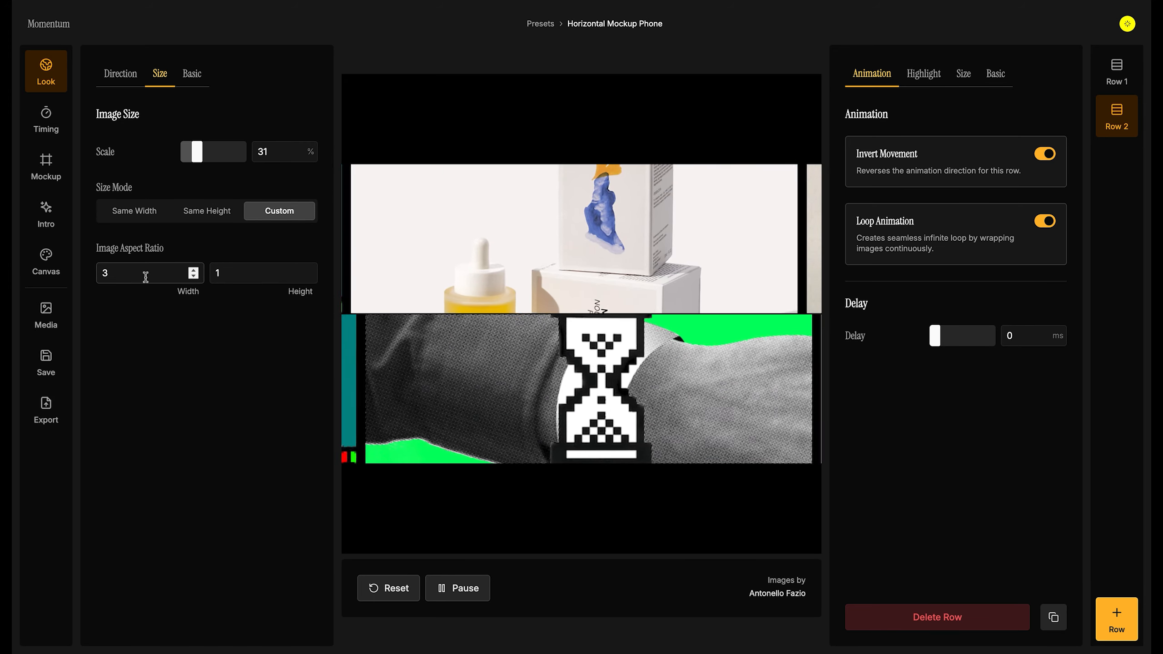
{"action": "left_click", "coordinate": [247, 266]}
{"action": "key", "text": "BackSpace"}
{"action": "type", "text": "5"}
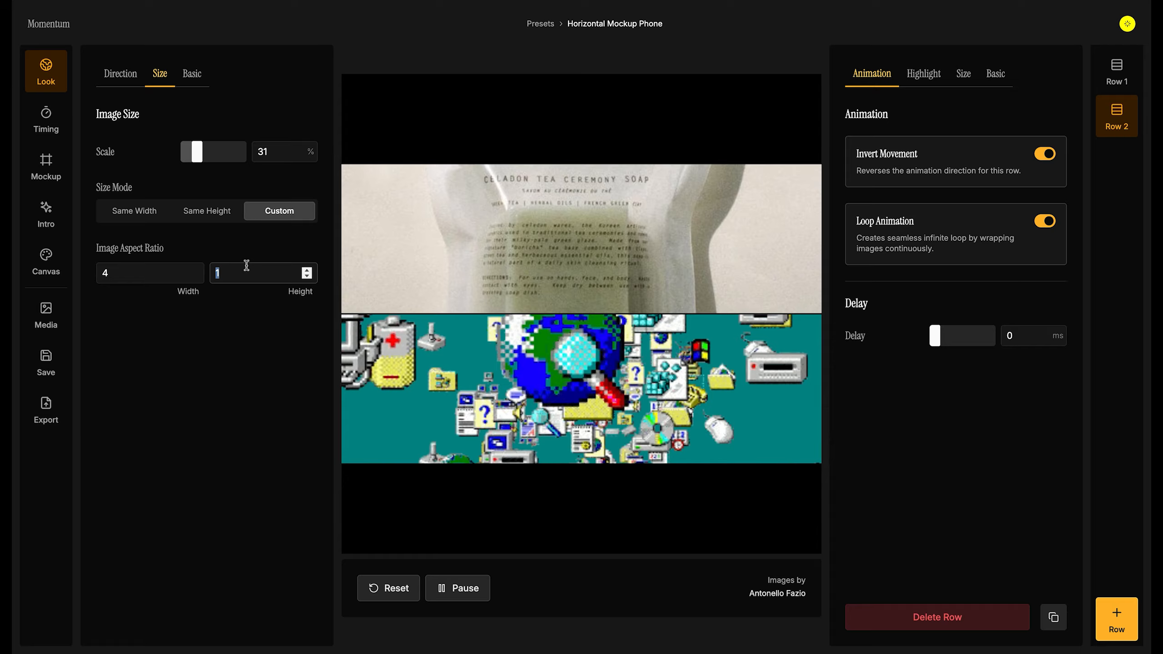
{"action": "left_click", "coordinate": [251, 113]}
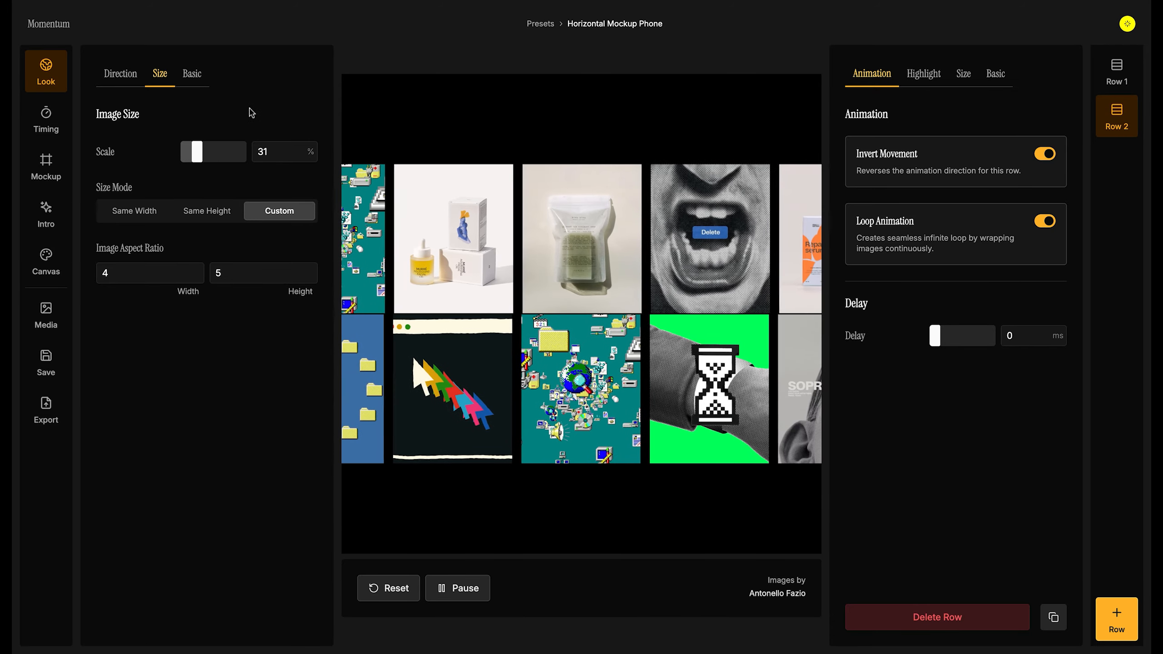
- Set the row gap to 125% and the border radius of the images to 20%
{"action": "left_click", "coordinate": [204, 83]}
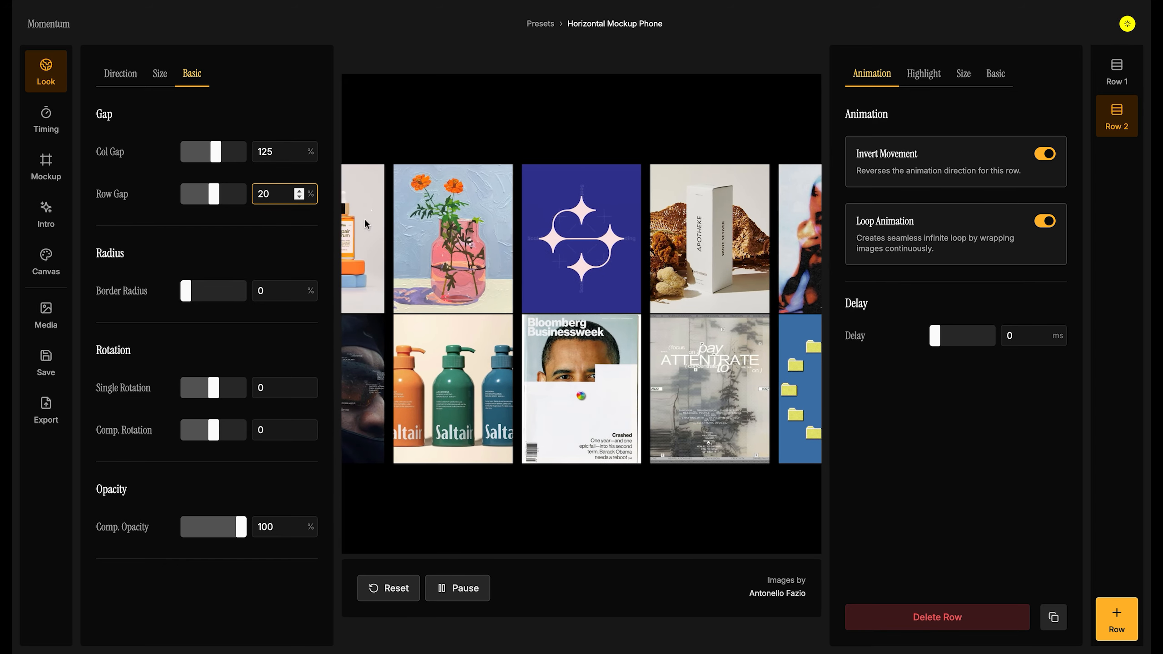
{"action": "key", "text": "BackSpace"}
{"action": "key", "text": "BackSpace"}
{"action": "type", "text": "125"}
{"action": "left_click", "coordinate": [428, 106]}
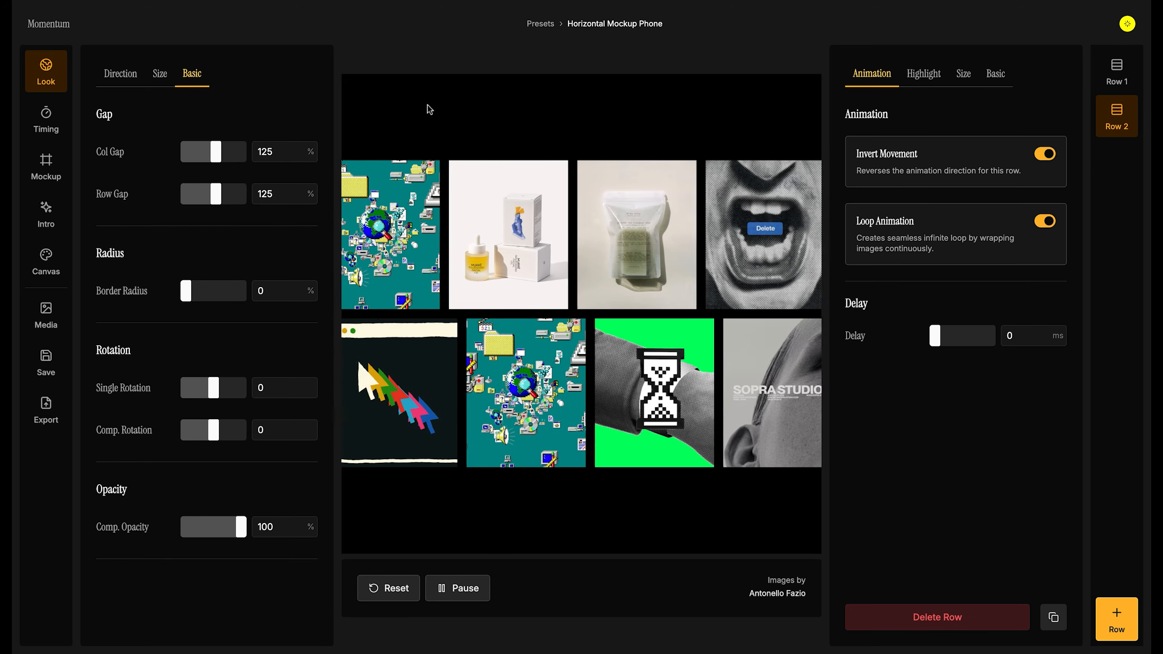
{"action": "left_click_drag", "start_coordinate": [186, 291], "coordinate": [197, 291]}
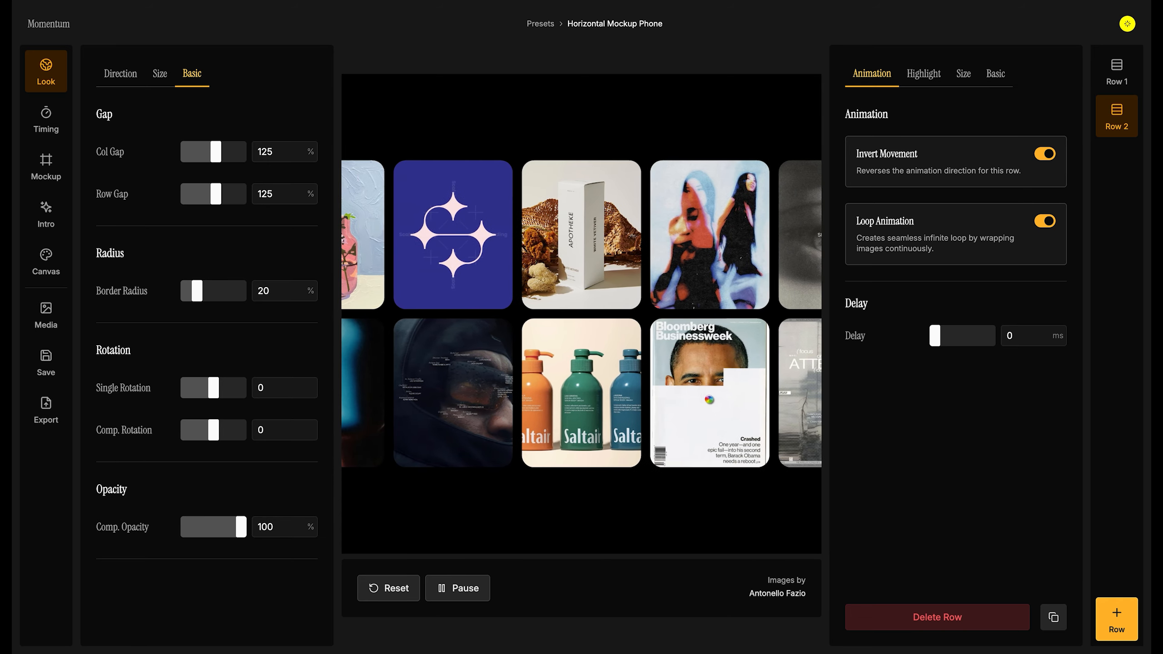
- Enable the center card highlight for Row 1 with a highlight scale of 1.05 and an offset of -1
{"action": "left_click", "coordinate": [923, 78]}
{"action": "left_click", "coordinate": [1122, 90]}
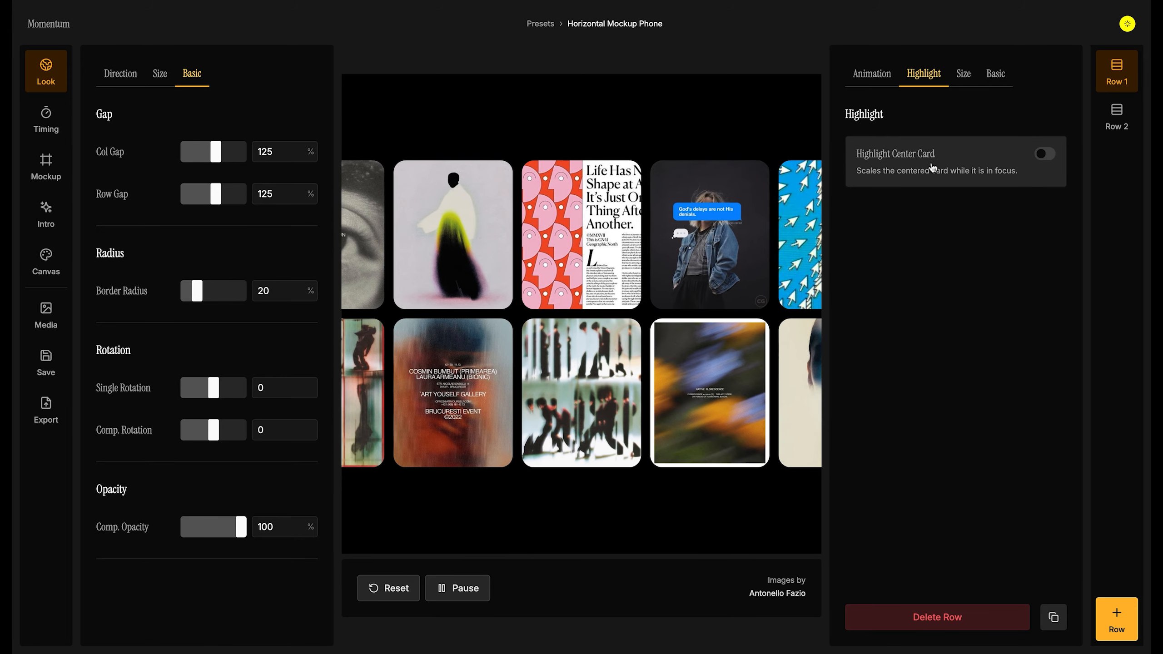
{"action": "left_click", "coordinate": [937, 178]}
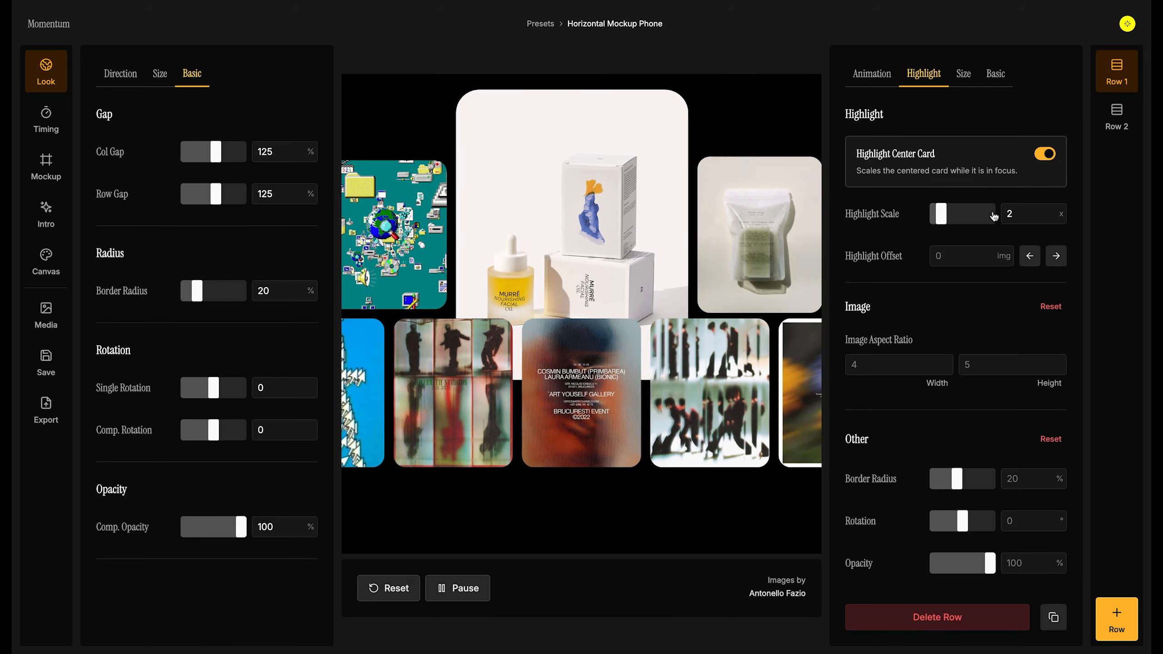
{"action": "left_click_drag", "start_coordinate": [941, 217], "coordinate": [933, 219]}
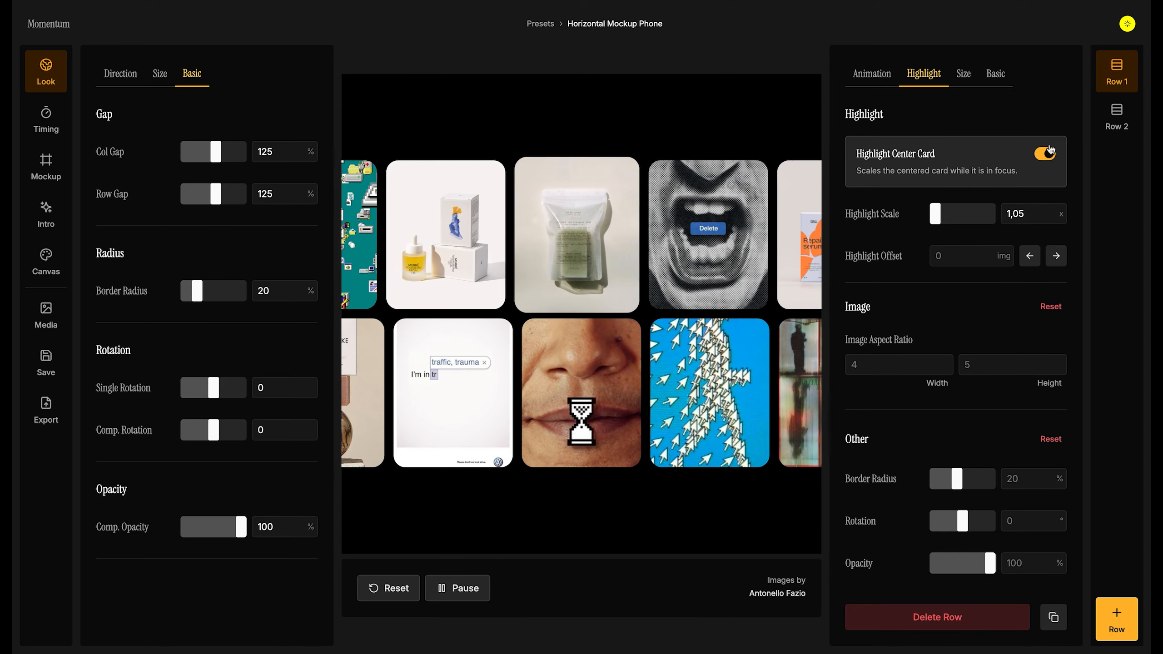
{"action": "left_click", "coordinate": [1031, 257]}
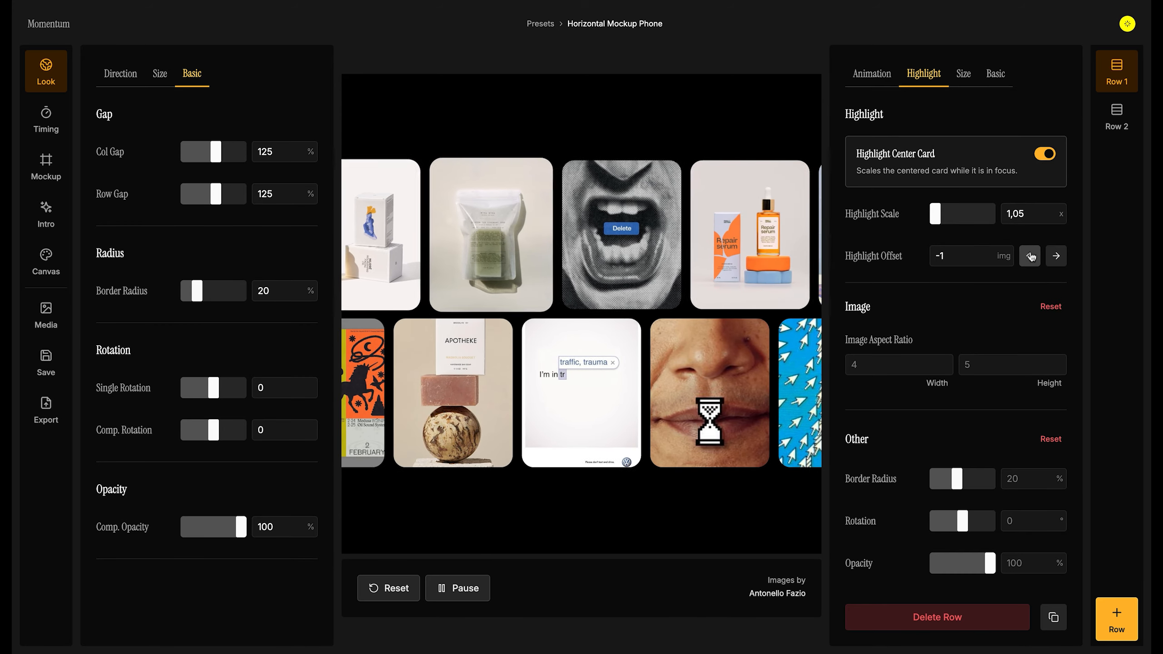
- Apply the center card highlight to Row 2 with a highlight scale of 1.05 and an offset of 1
{"action": "left_click", "coordinate": [1113, 120]}
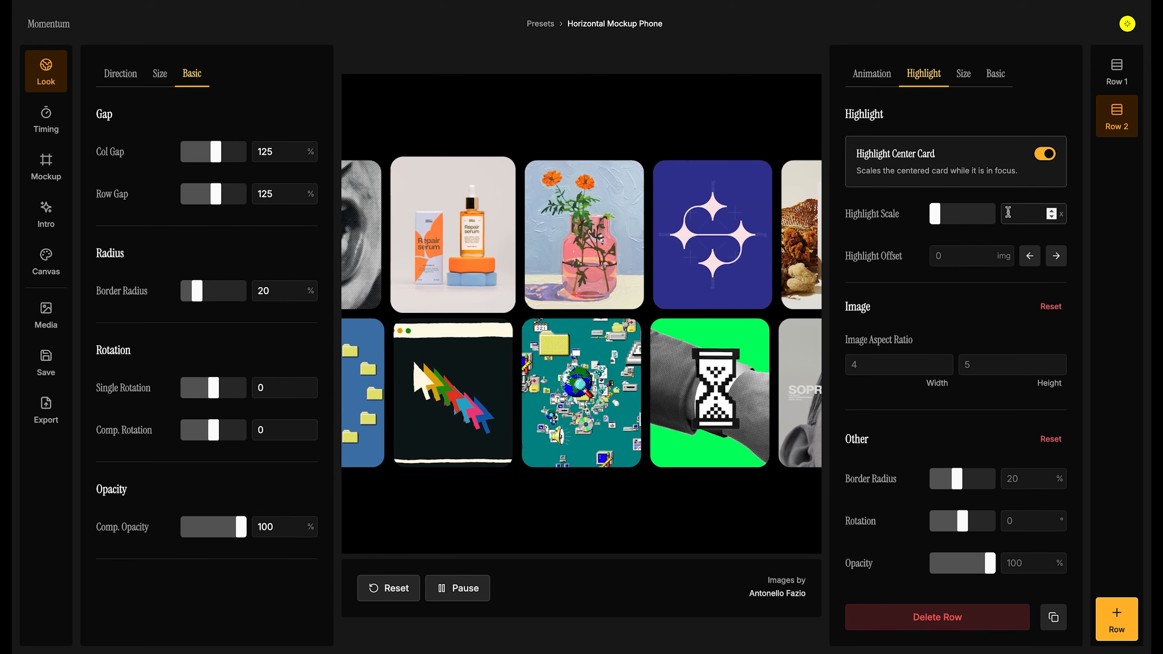
{"action": "left_click", "coordinate": [1009, 213]}
{"action": "type", "text": ",05"}
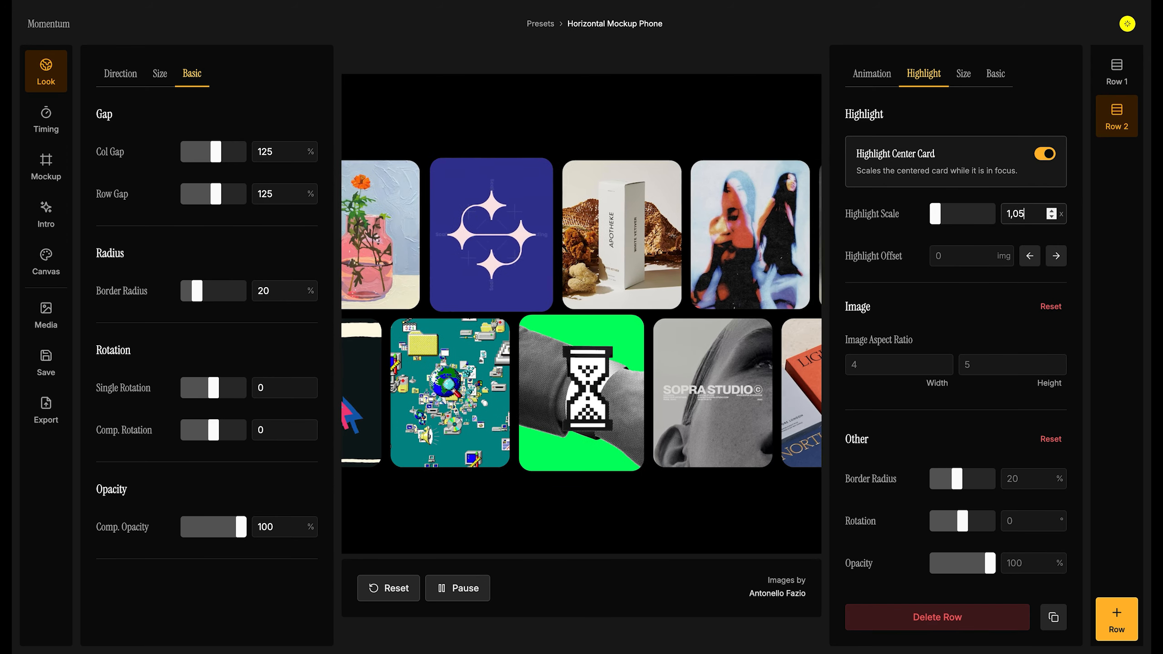
{"action": "left_click", "coordinate": [1056, 256]}
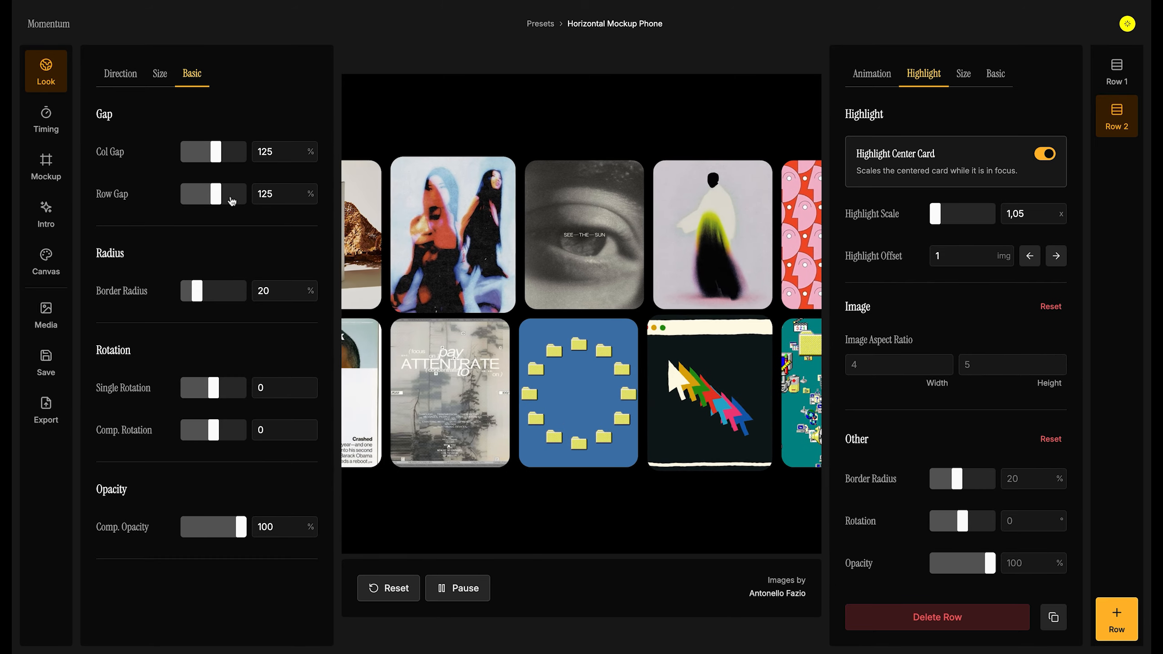
- Set the row gap between the two carousel rows to 150%
{"action": "double_click", "coordinate": [256, 194]}
{"action": "type", "text": "150"}
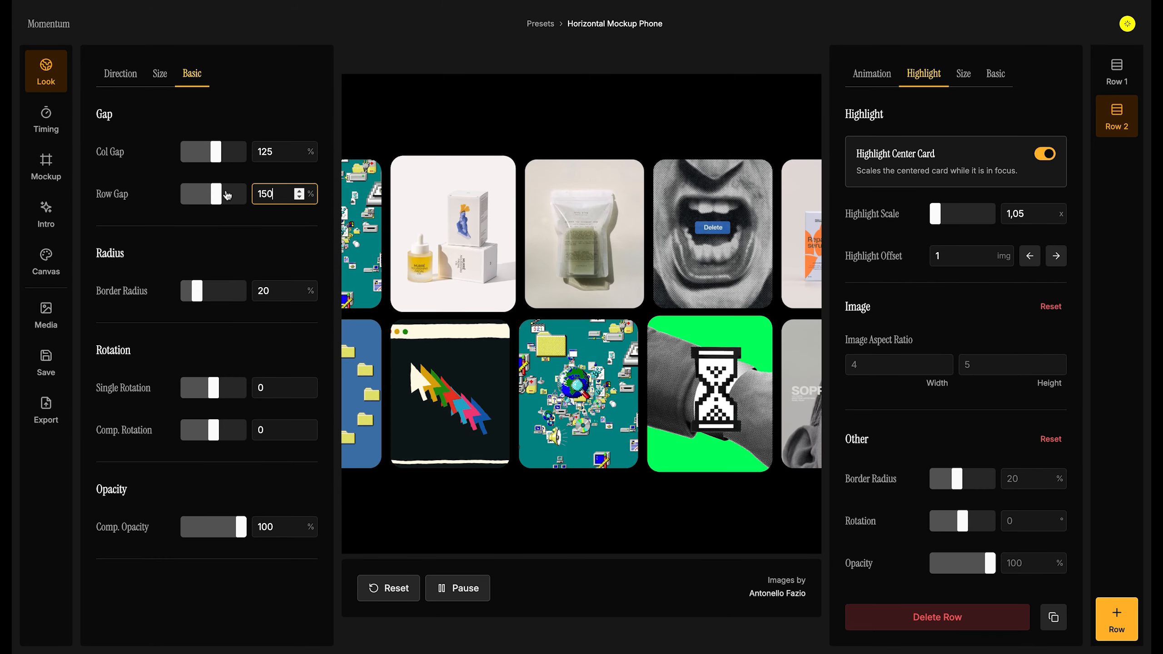
{"action": "left_click", "coordinate": [1106, 287]}
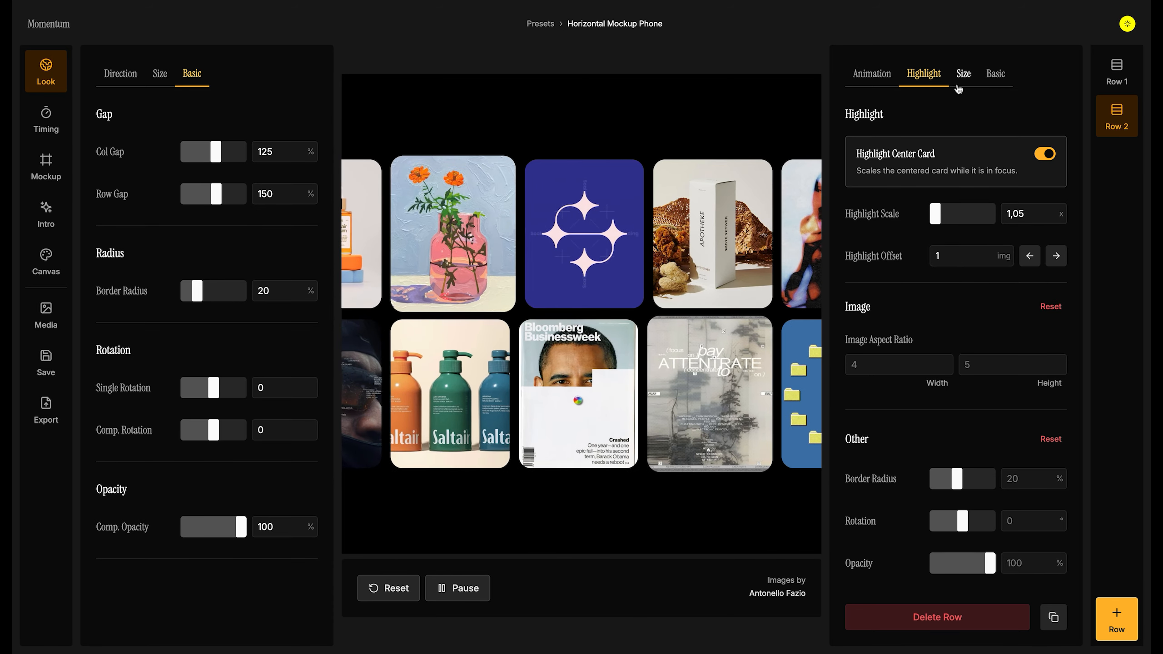
- Enable the row-specific size settings for Row 2
{"action": "left_click", "coordinate": [959, 86]}
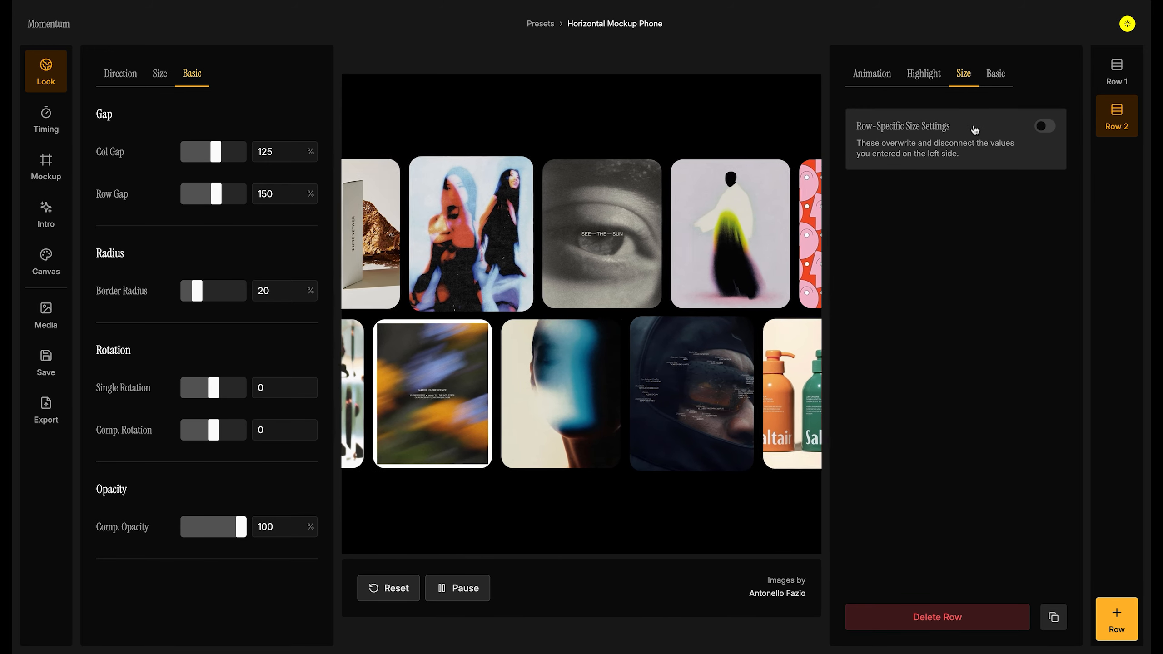
{"action": "left_click", "coordinate": [975, 135]}
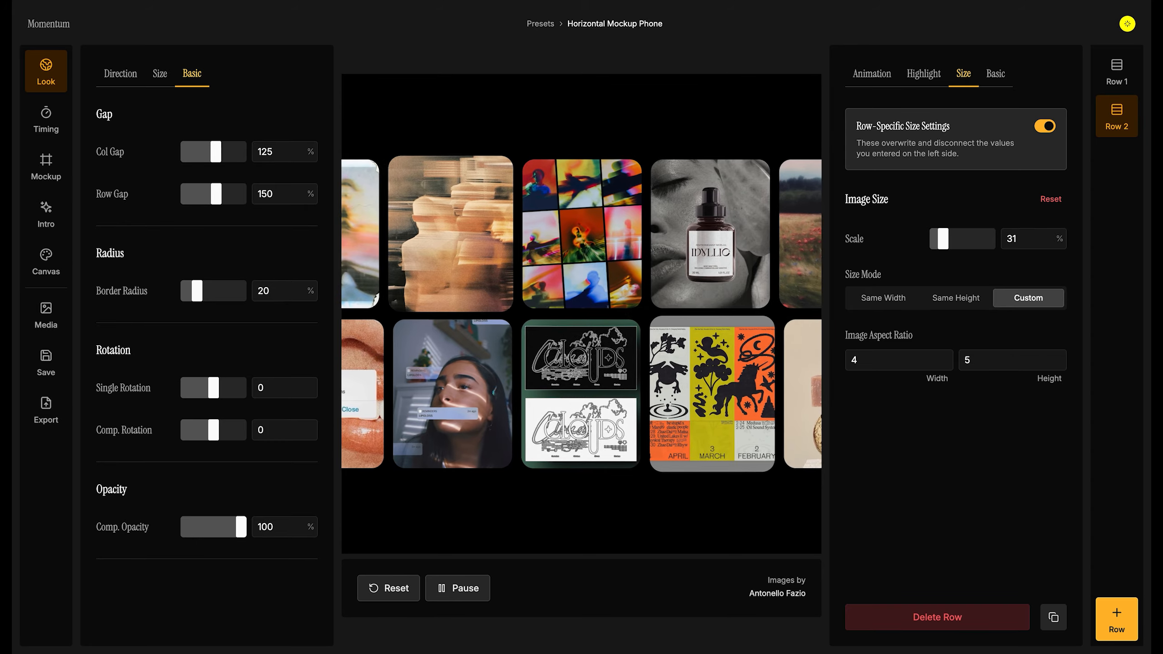
- Try a 10% scale with the Same Height and Same Width modes on Row 2, and reset its image size
{"action": "mouse_move", "coordinate": [946, 238]}
{"action": "left_mouse_down"}
{"action": "mouse_move", "coordinate": [971, 238]}
{"action": "mouse_move", "coordinate": [938, 238]}
{"action": "left_mouse_up"}
{"action": "left_click", "coordinate": [956, 298]}
{"action": "left_click", "coordinate": [904, 301]}
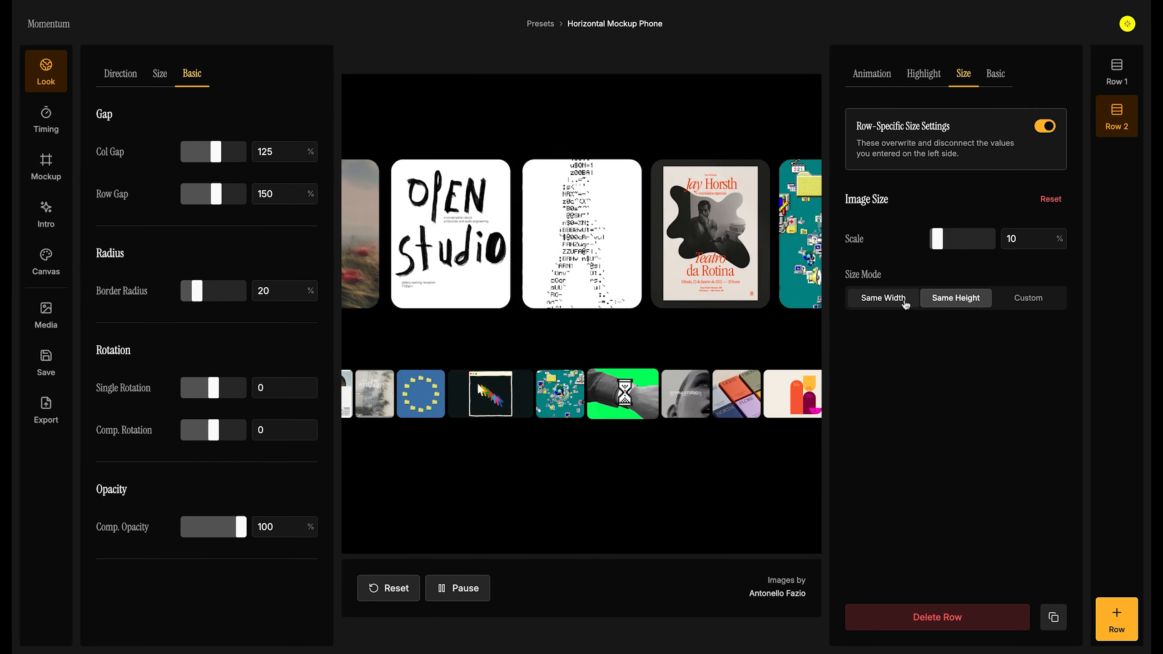
{"action": "left_click", "coordinate": [950, 300]}
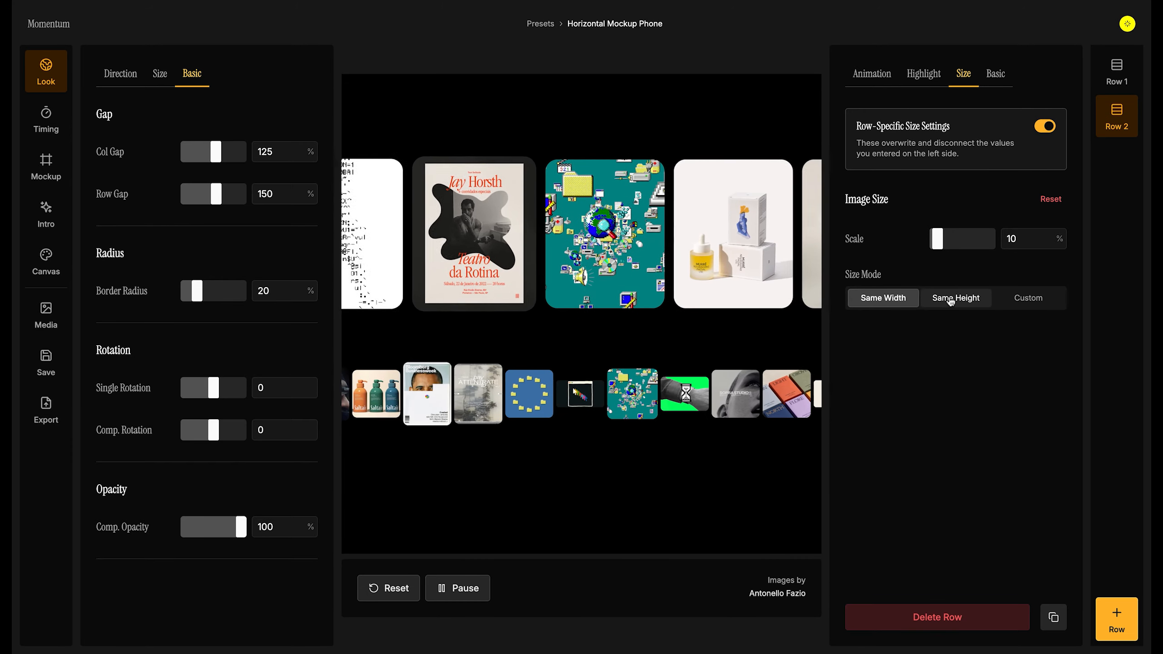
{"action": "left_click", "coordinate": [905, 300]}
{"action": "left_click", "coordinate": [1051, 199]}
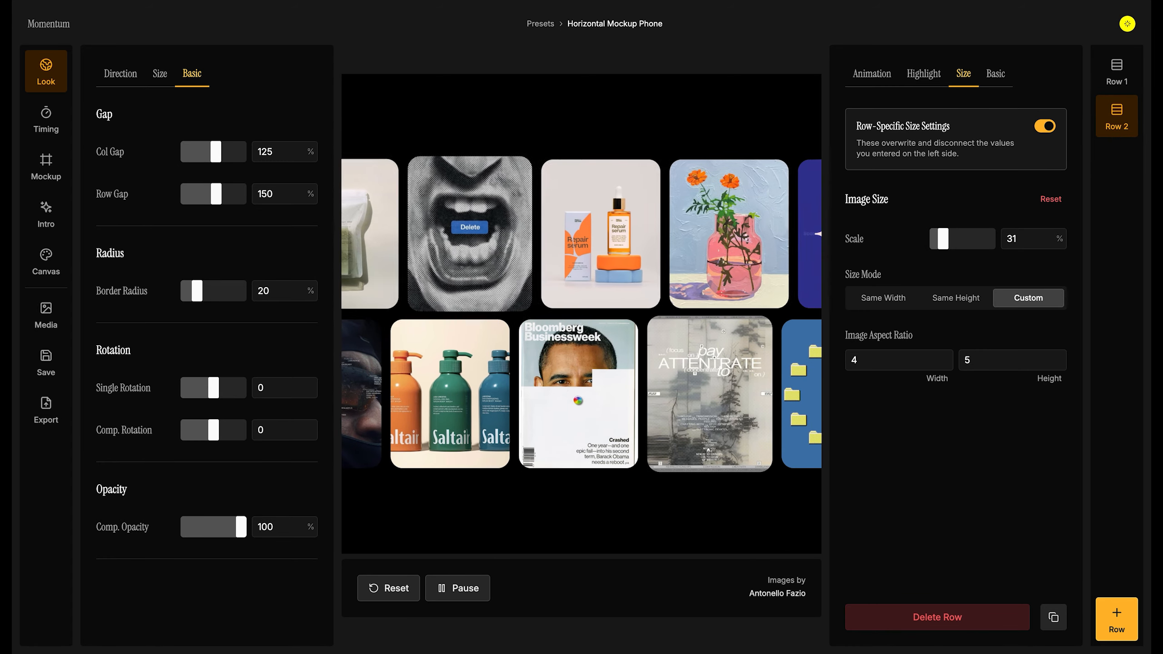
{"action": "left_click", "coordinate": [884, 77]}
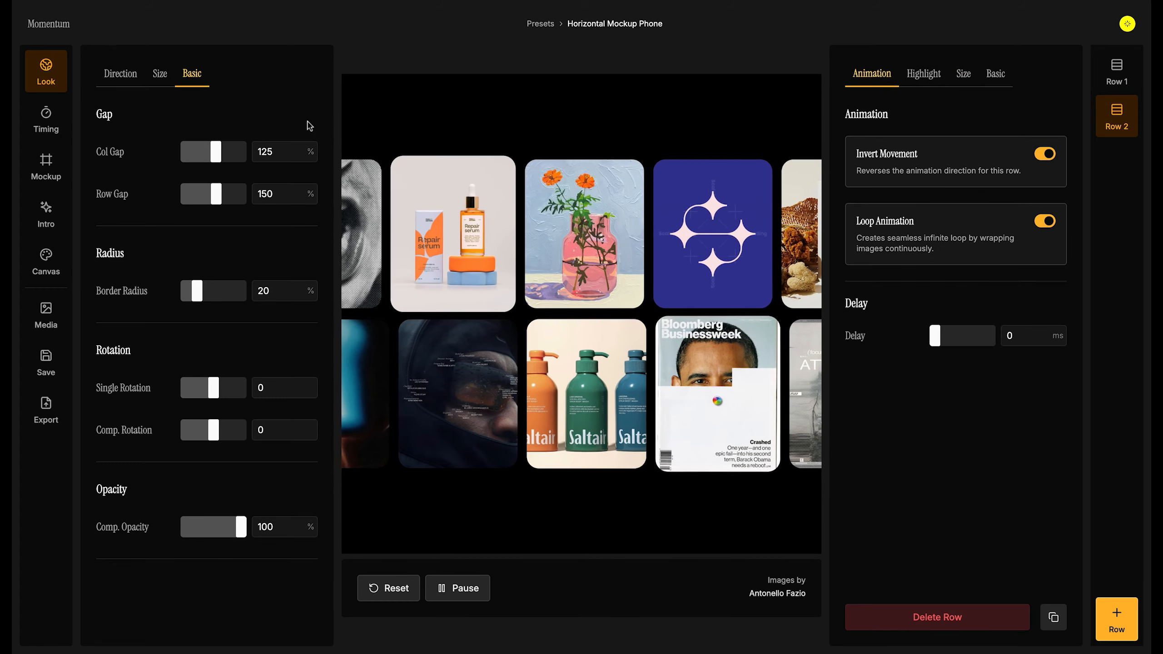
- Try the continuous linear movement in the animation timings, and switch it back off
{"action": "left_click", "coordinate": [46, 120]}
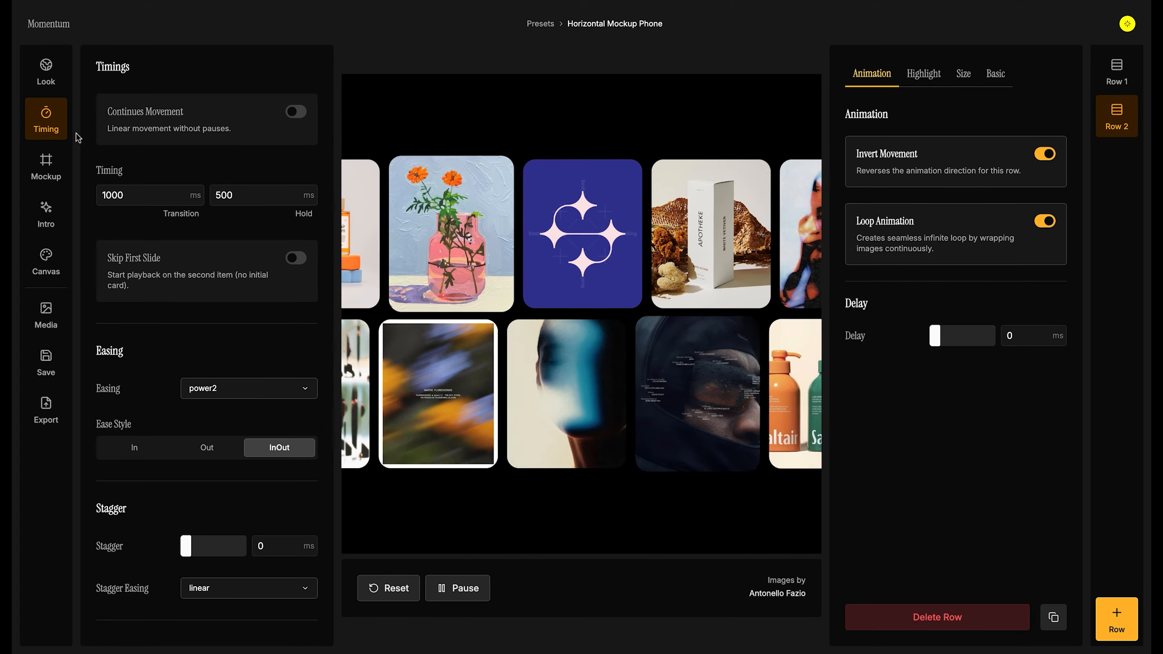
{"action": "left_click", "coordinate": [168, 143]}
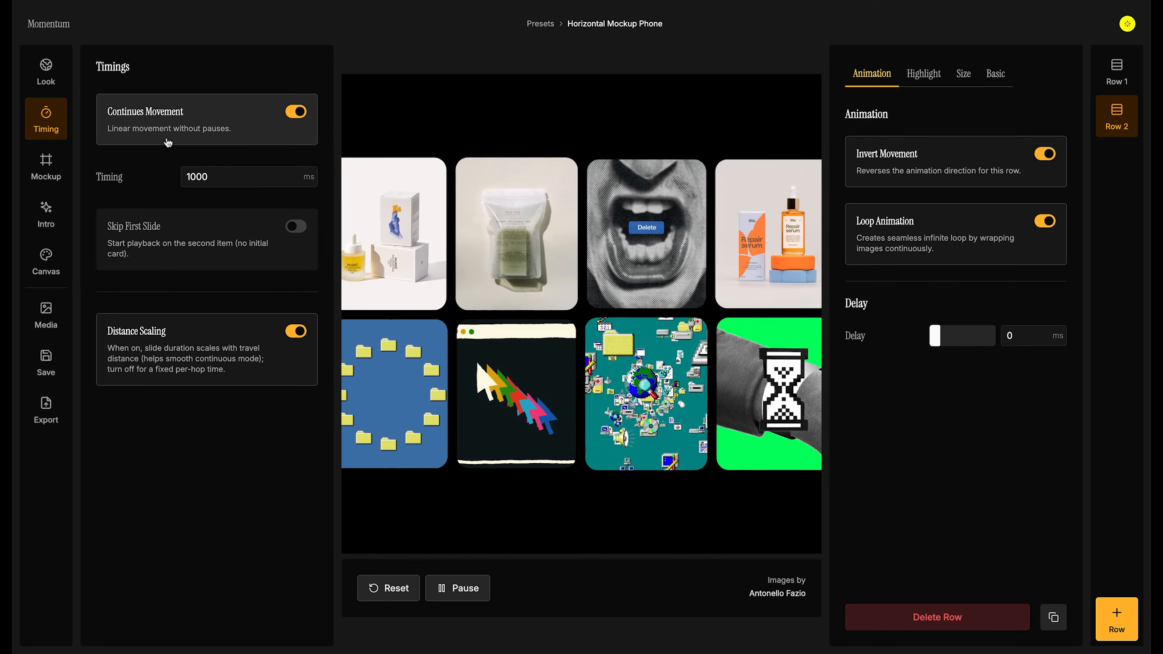
{"action": "left_click", "coordinate": [215, 131]}
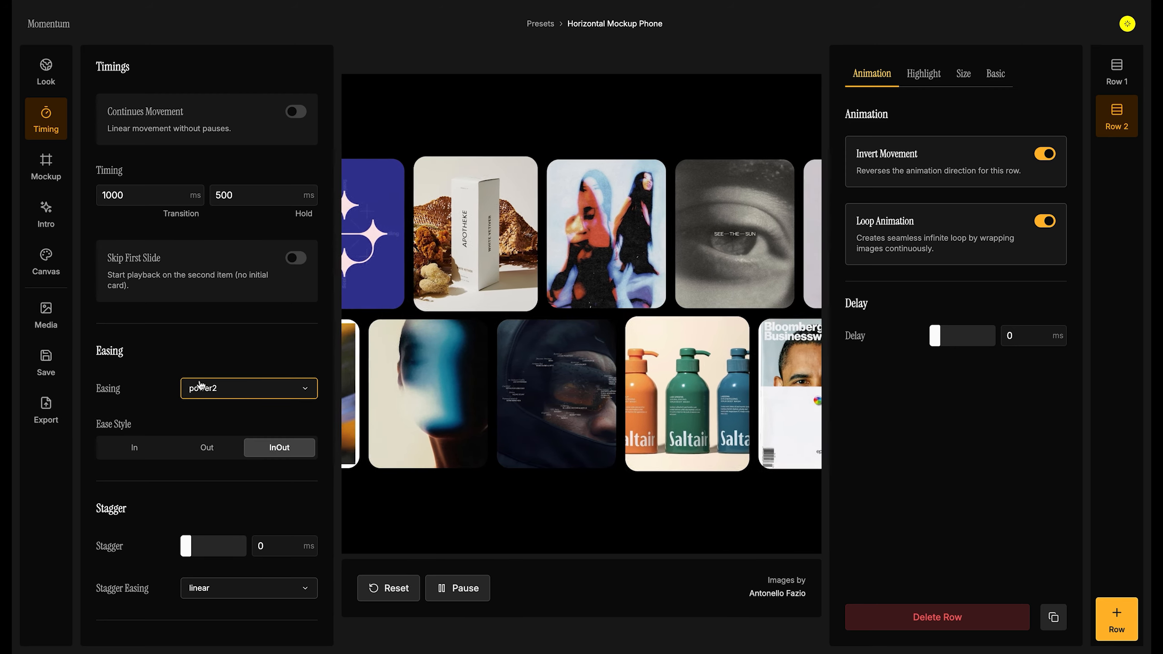
- Try the power4 and linear easings and a 39 ms stagger, and restore the power2 easing and 0 ms stagger
{"action": "left_click", "coordinate": [217, 391]}
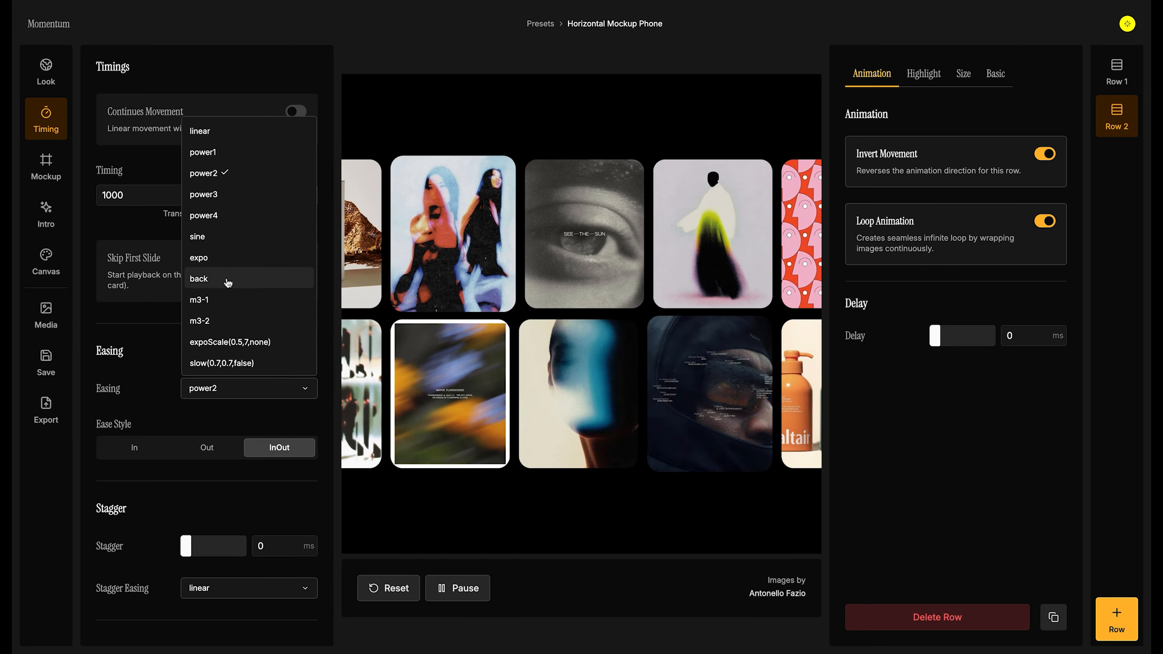
{"action": "left_click", "coordinate": [221, 212]}
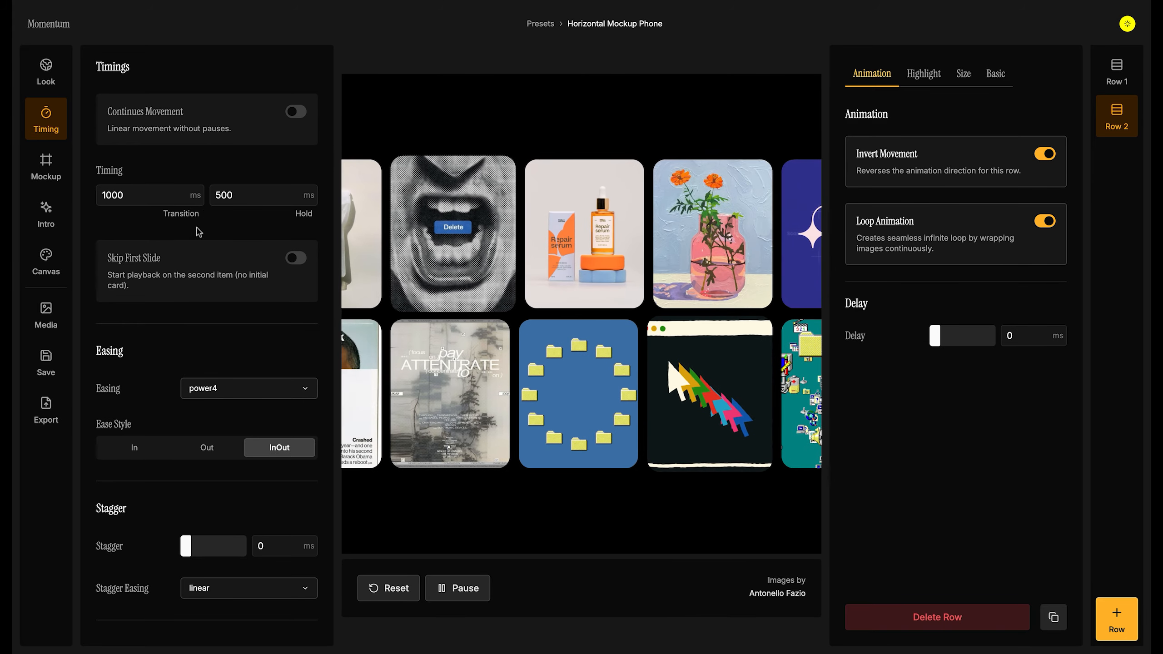
{"action": "left_click", "coordinate": [231, 384]}
{"action": "left_click", "coordinate": [204, 137]}
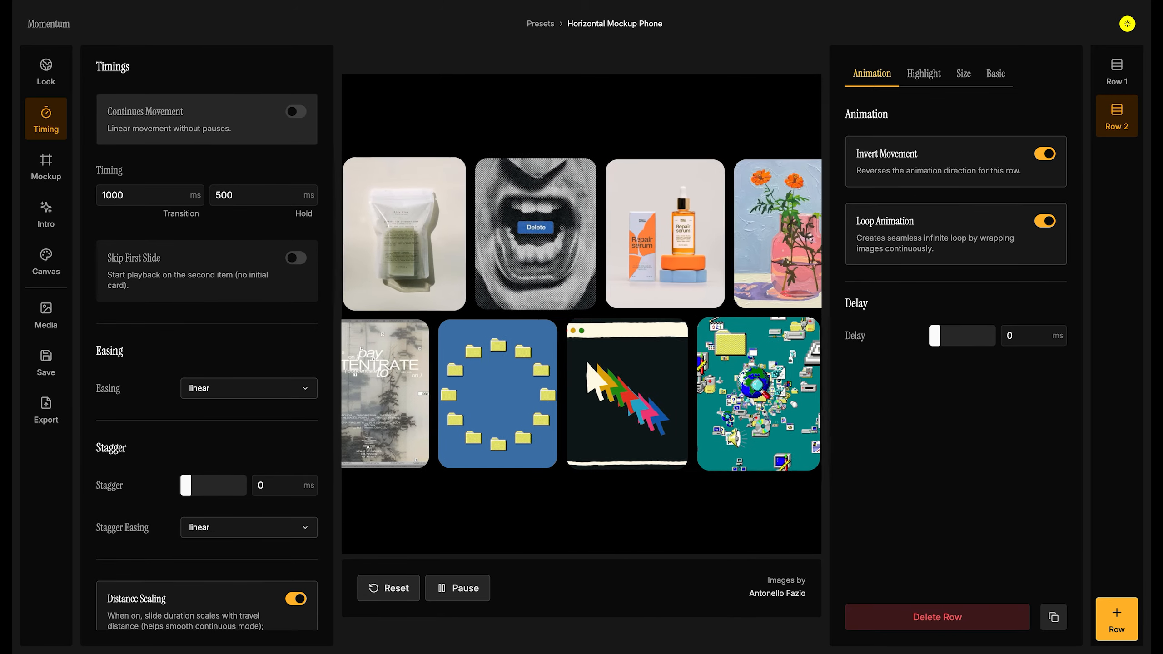
{"action": "left_click", "coordinate": [254, 392]}
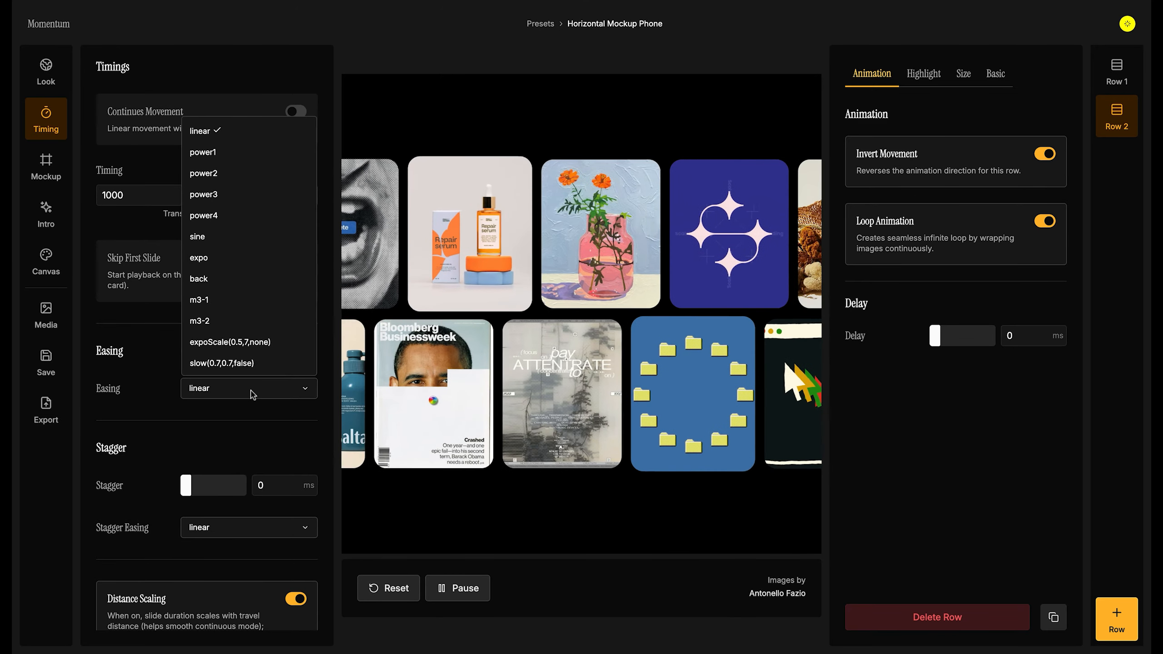
{"action": "left_click", "coordinate": [236, 172]}
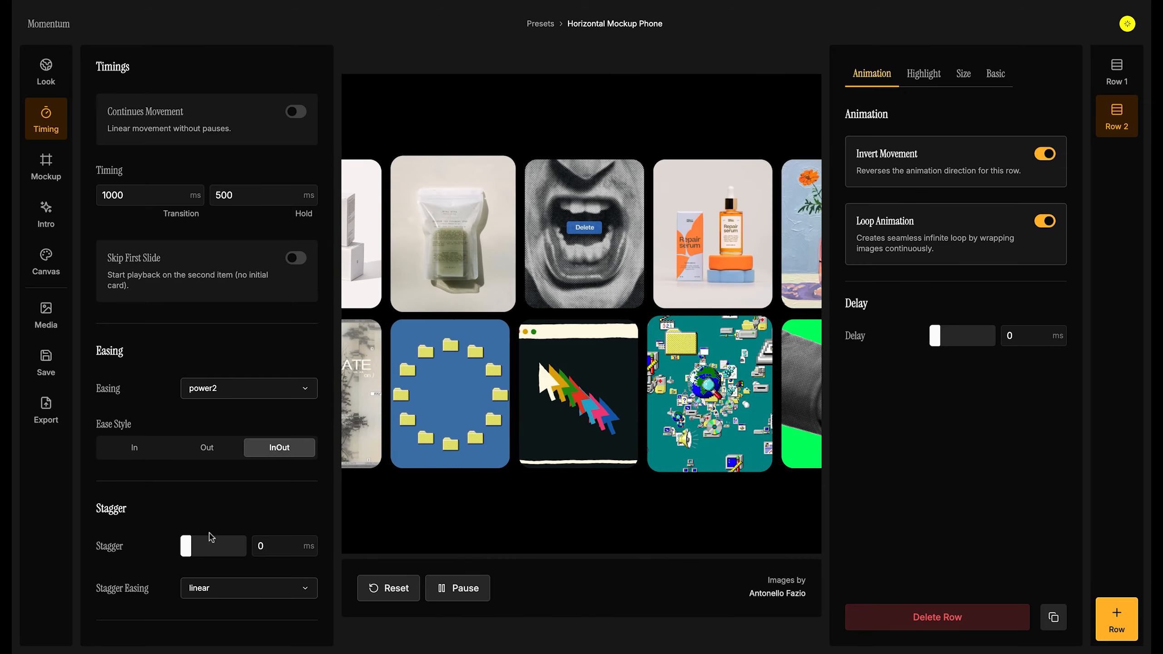
{"action": "left_click_drag", "start_coordinate": [187, 545], "coordinate": [195, 545]}
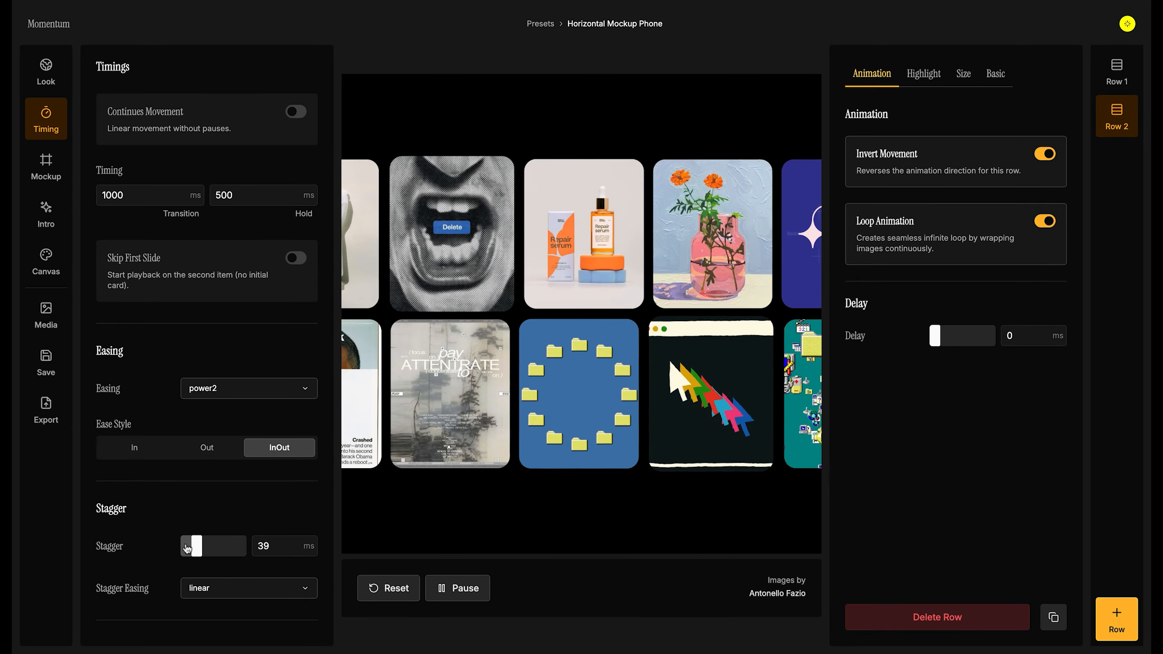
{"action": "left_click_drag", "start_coordinate": [188, 549], "coordinate": [138, 549]}
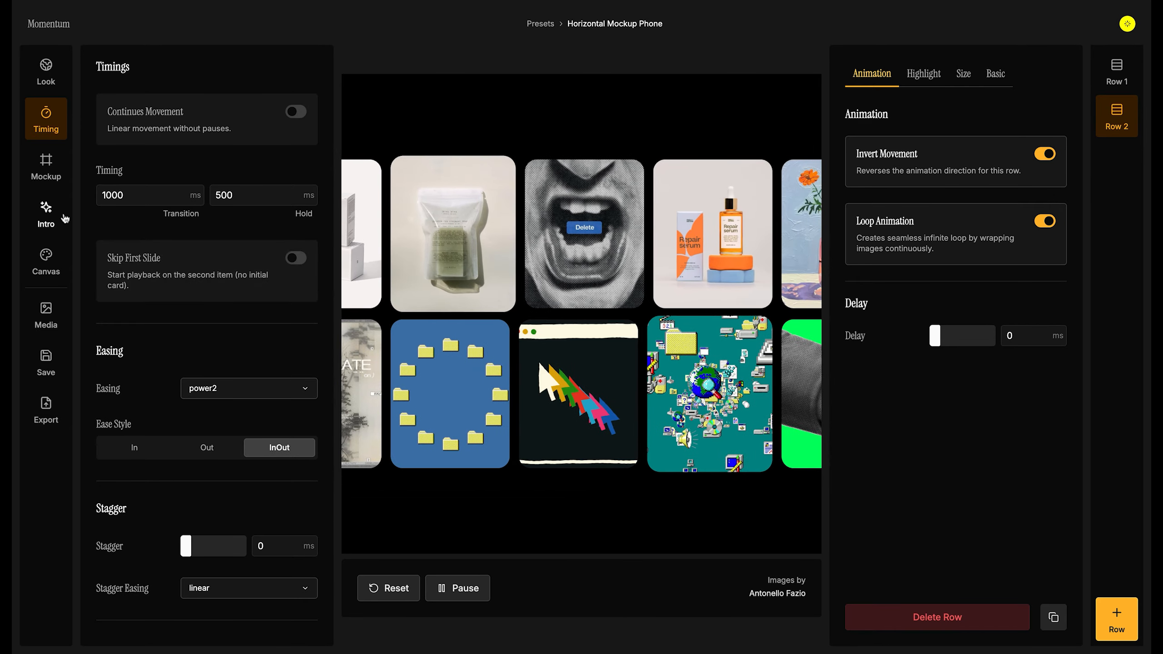
- Try the zoom intro, switch it off, and enable slide-in positioning as the intro animation instead
{"action": "left_click", "coordinate": [45, 213]}
{"action": "left_click", "coordinate": [164, 127]}
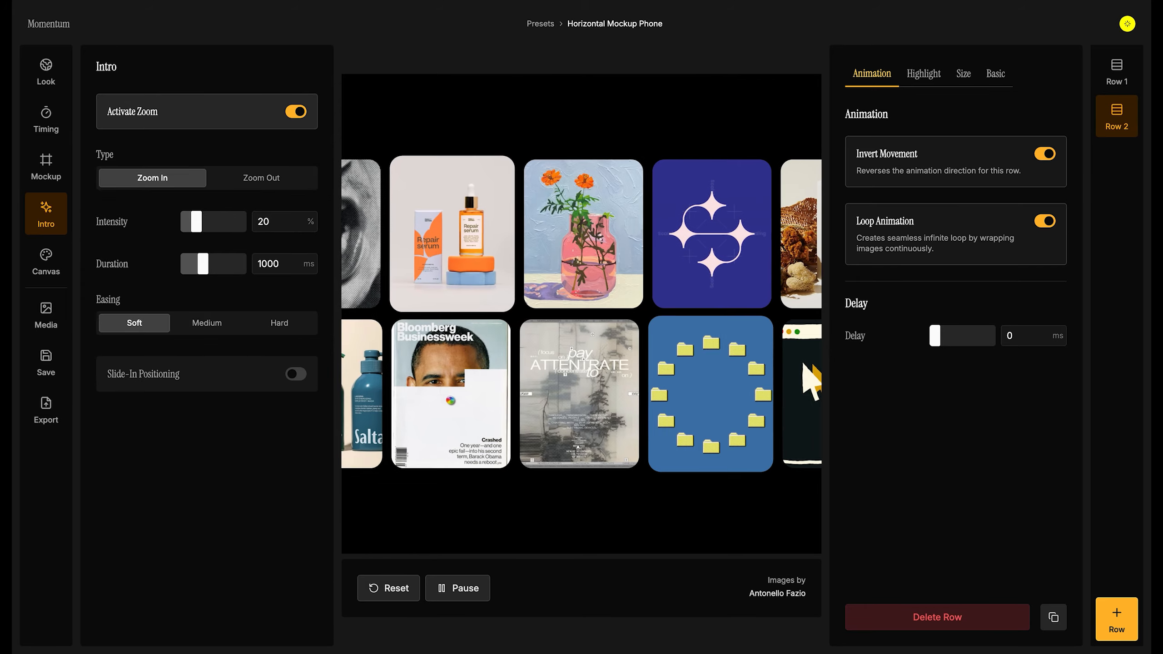
{"action": "left_click", "coordinate": [166, 121]}
{"action": "left_click", "coordinate": [170, 167]}
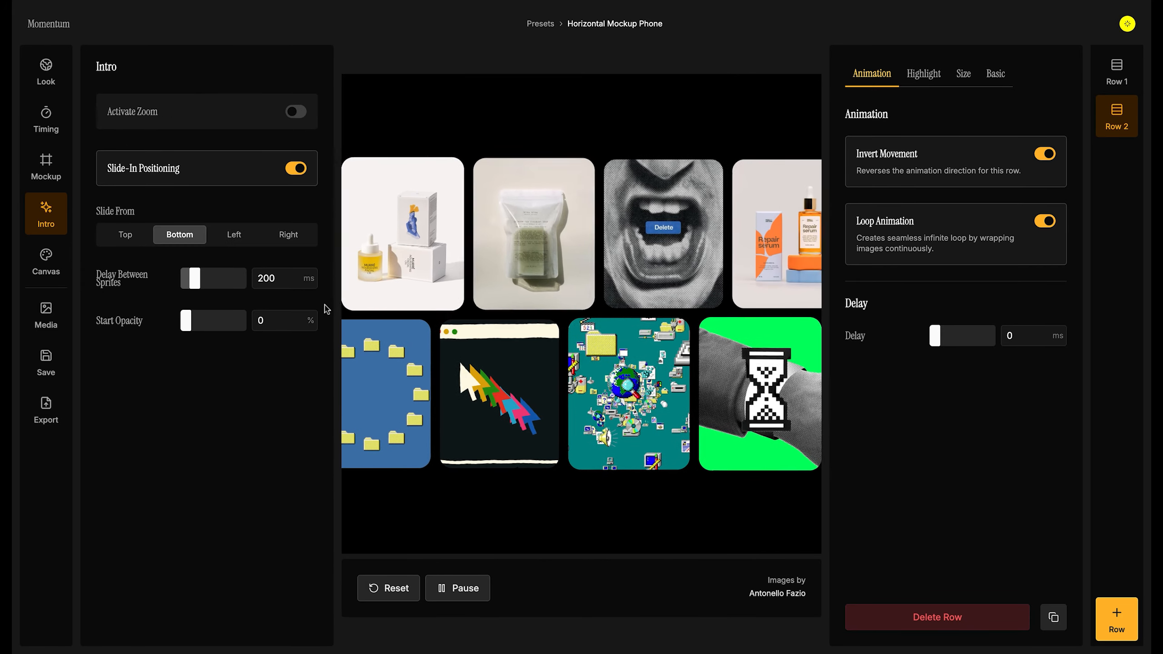
- Try a vertical canvas size of 1080 by 1920 px, and set it back to 2000 by 2000 px
{"action": "left_click", "coordinate": [55, 270]}
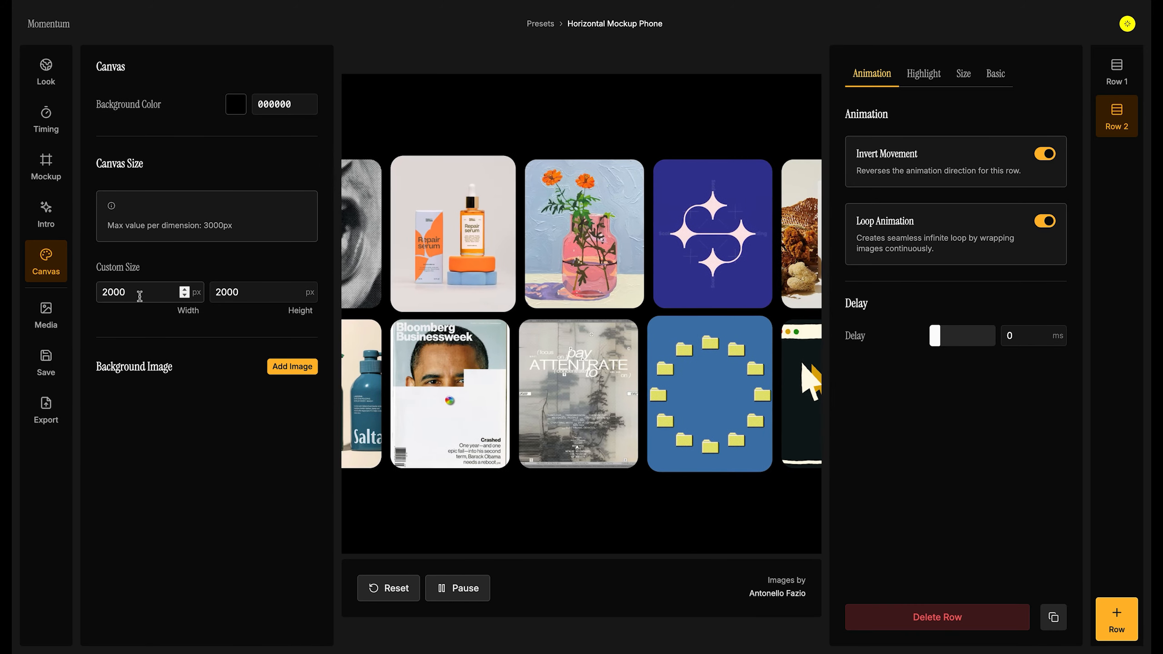
{"action": "double_click", "coordinate": [139, 295]}
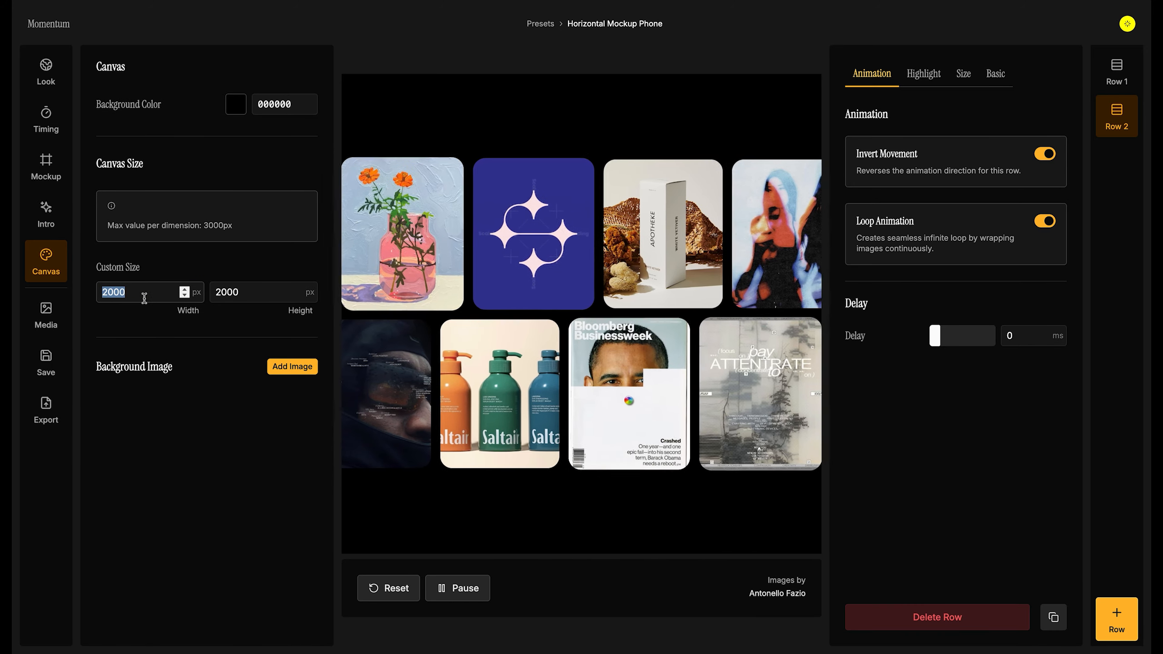
{"action": "type", "text": "1080"}
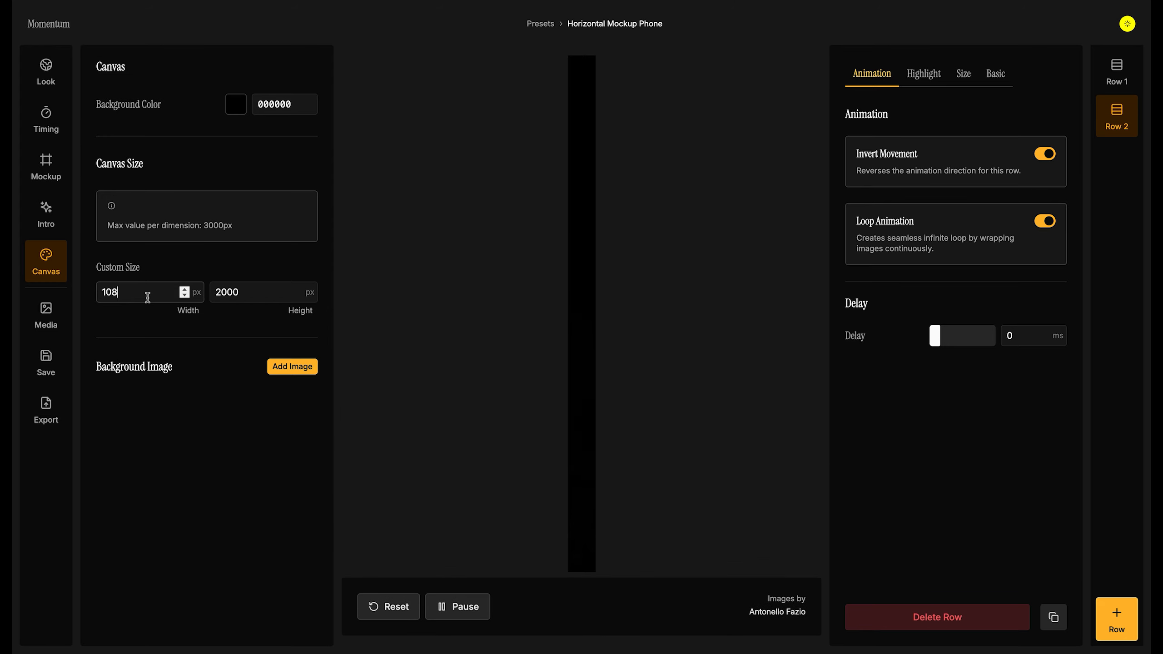
{"action": "key", "text": "Tab"}
{"action": "type", "text": "1920"}
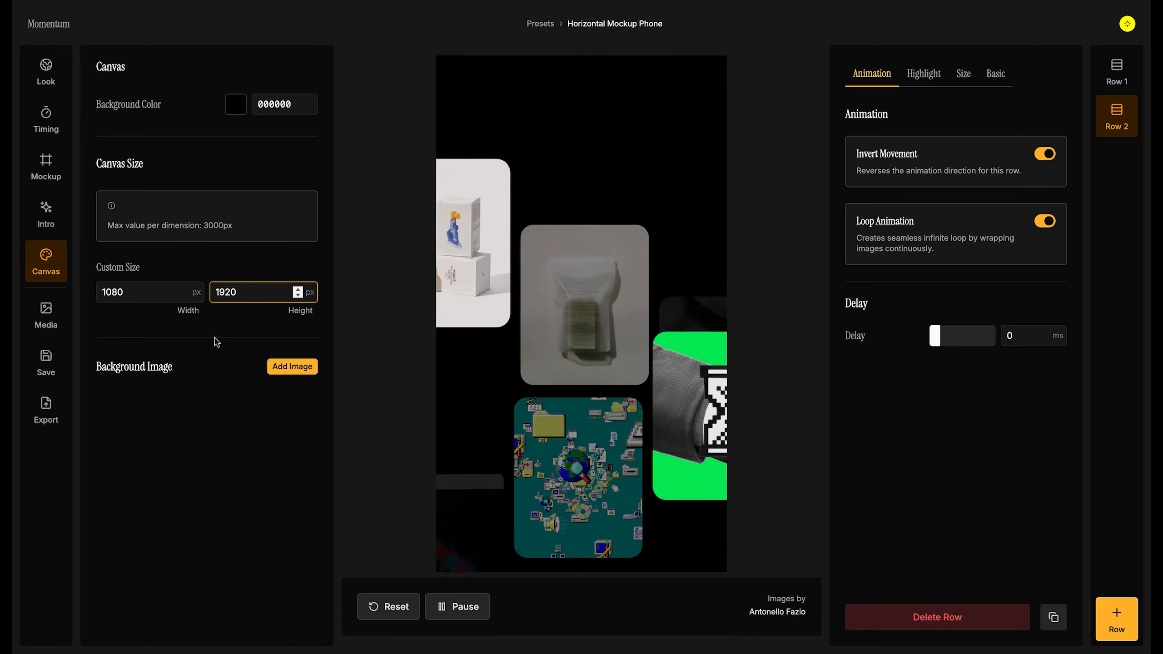
{"action": "double_click", "coordinate": [166, 292]}
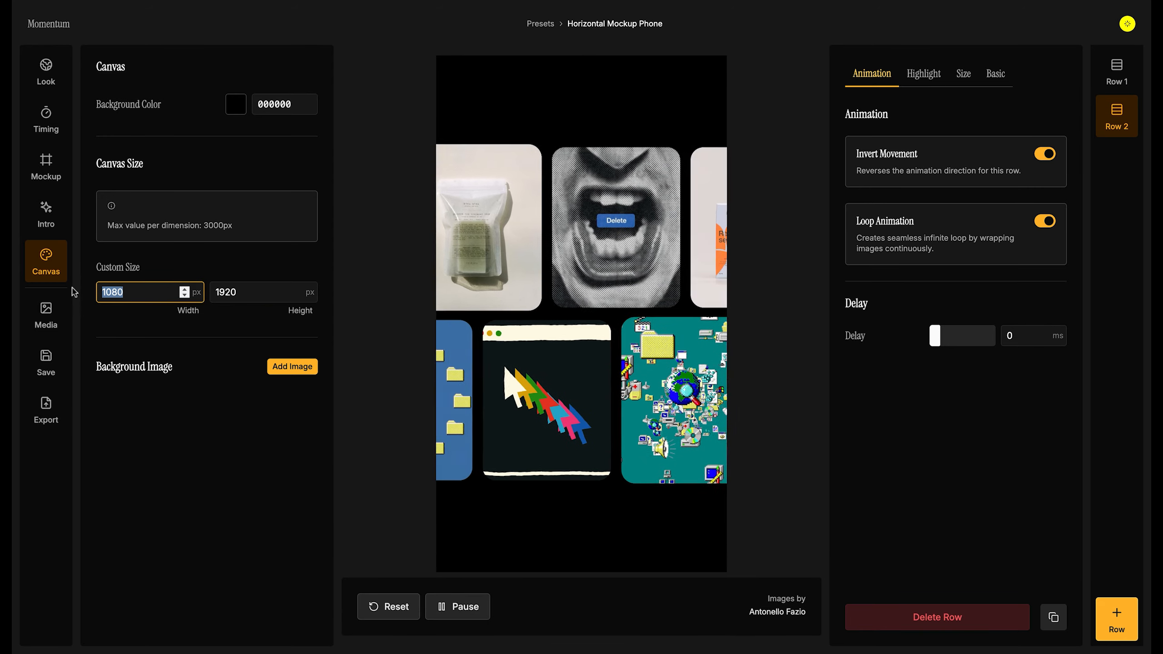
{"action": "type", "text": "2000"}
{"action": "key", "text": "Tab"}
{"action": "type", "text": "2000"}
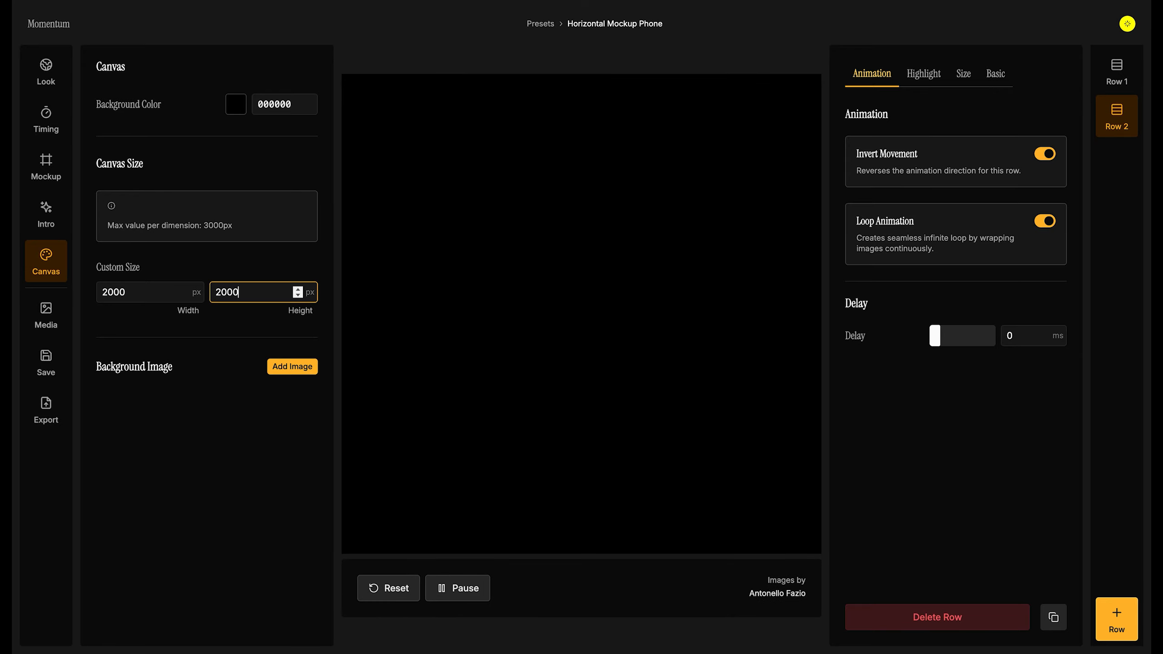
- Try changing the canvas background color, and return it to black 000000
{"action": "left_click", "coordinate": [236, 104]}
{"action": "left_click", "coordinate": [302, 126]}
{"action": "left_click_drag", "start_coordinate": [303, 127], "coordinate": [103, 284]}
{"action": "double_click", "coordinate": [281, 105]}
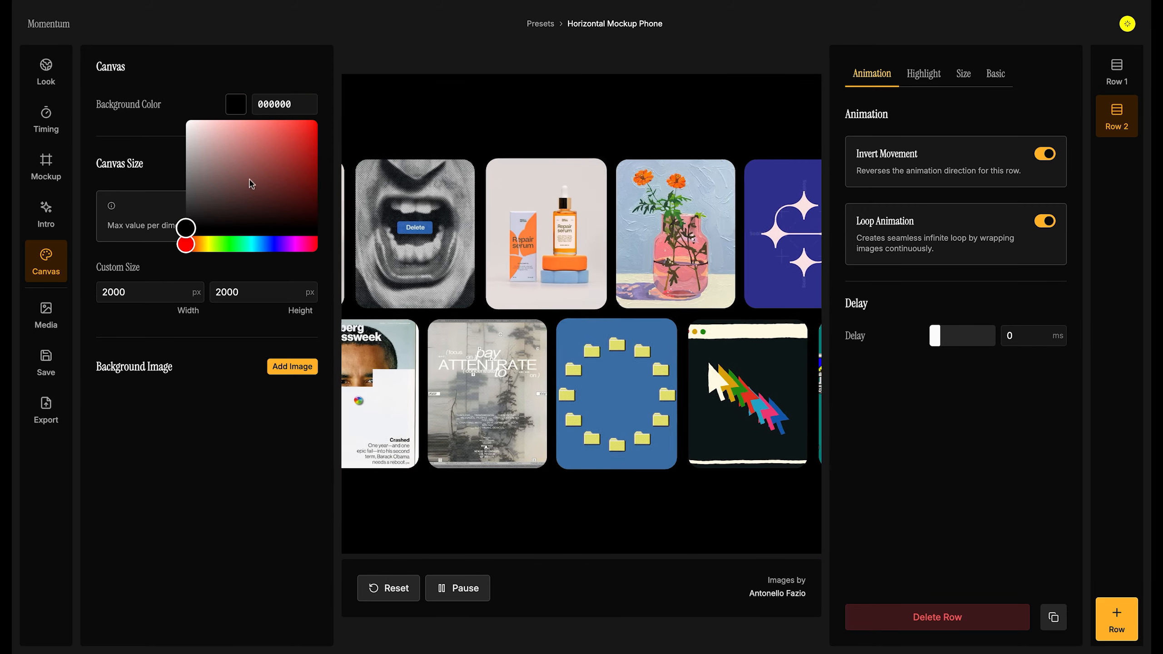
{"action": "left_click", "coordinate": [280, 69]}
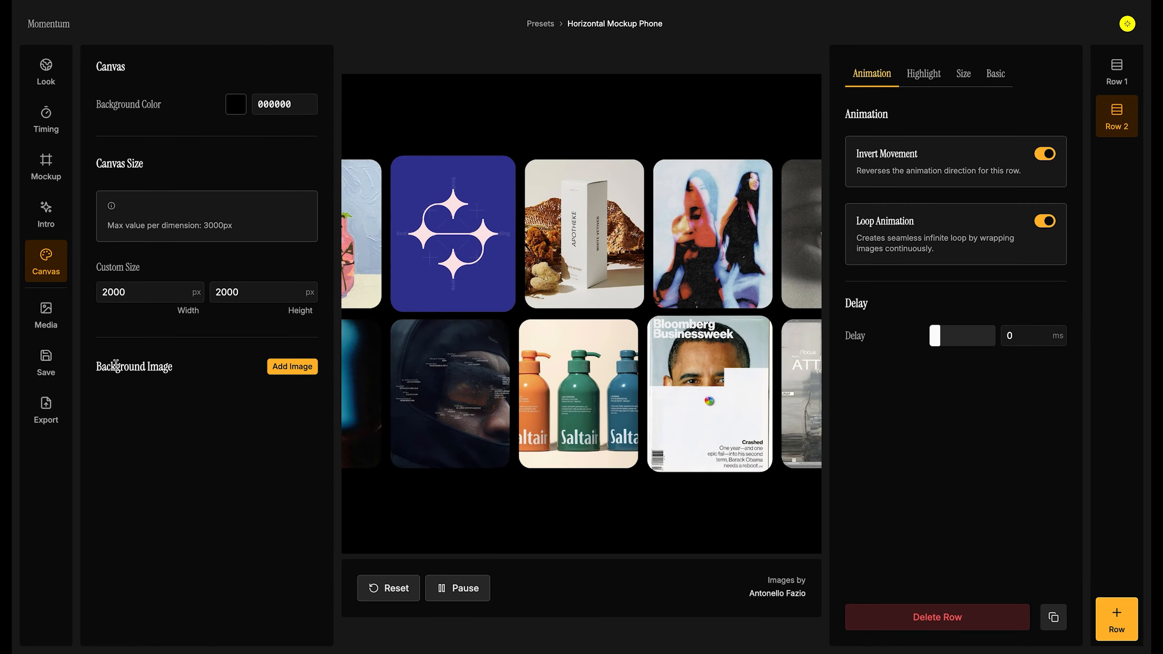
- Choose MP4 as the export format and start recording the carousel animation
{"action": "left_click", "coordinate": [47, 405]}
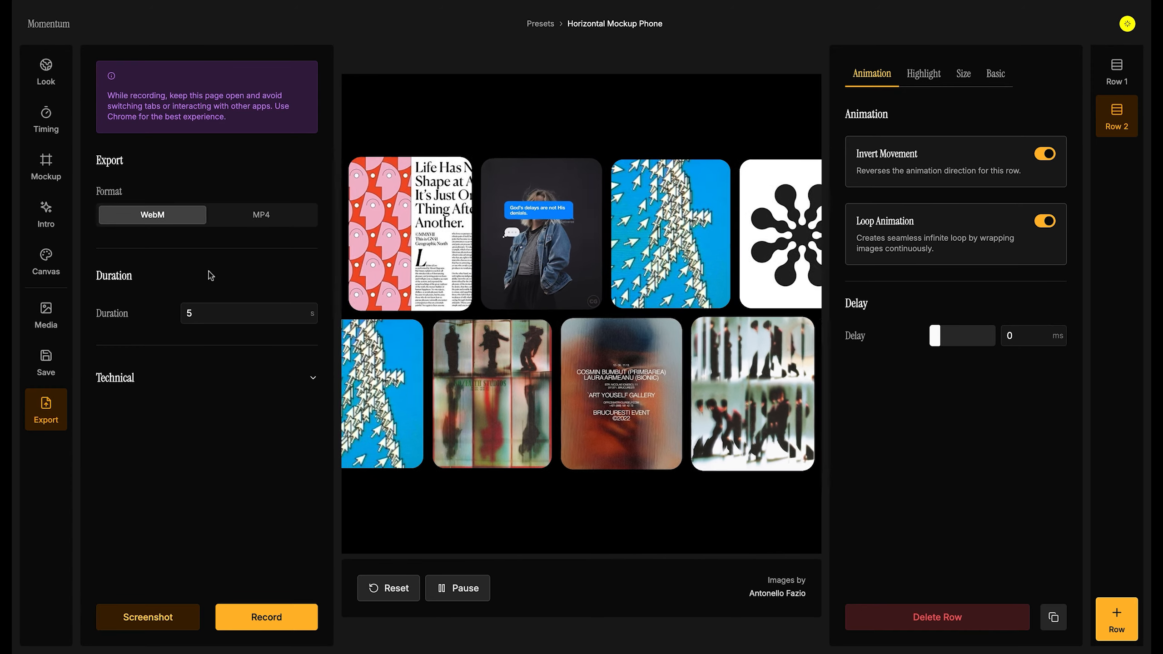
{"action": "left_click", "coordinate": [269, 224]}
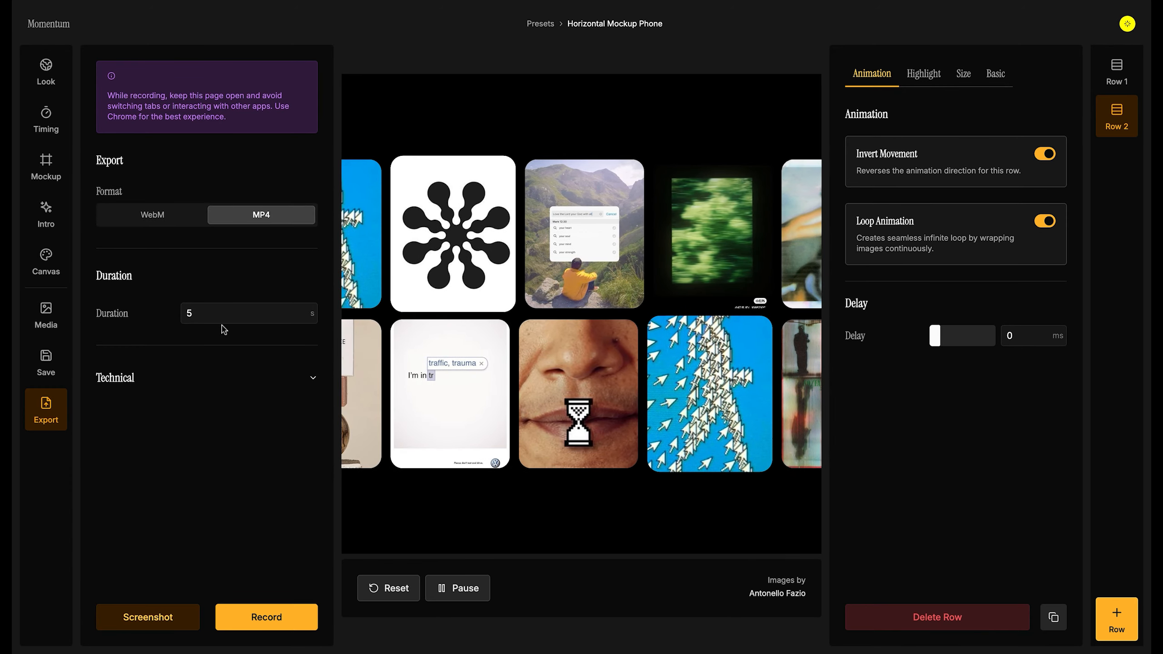
{"action": "left_click", "coordinate": [242, 625]}
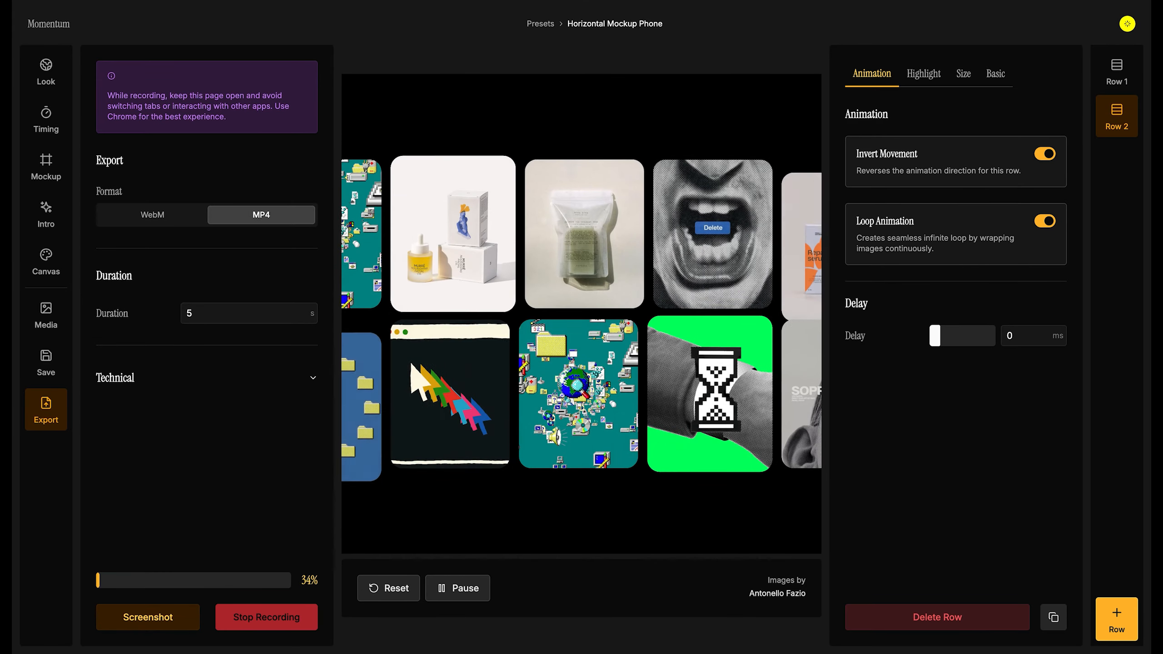